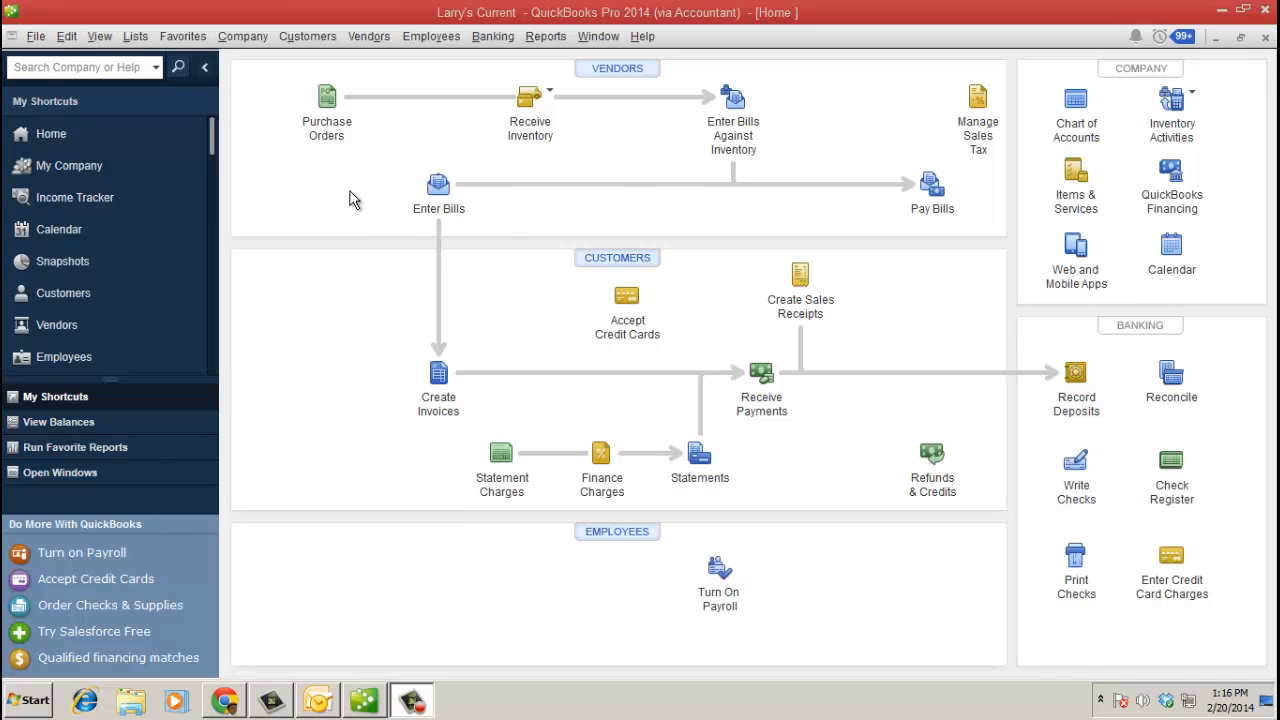
- Start Send to Accountant and set the dividing date to End of Last Month (01/31/2014)
click(36, 38)
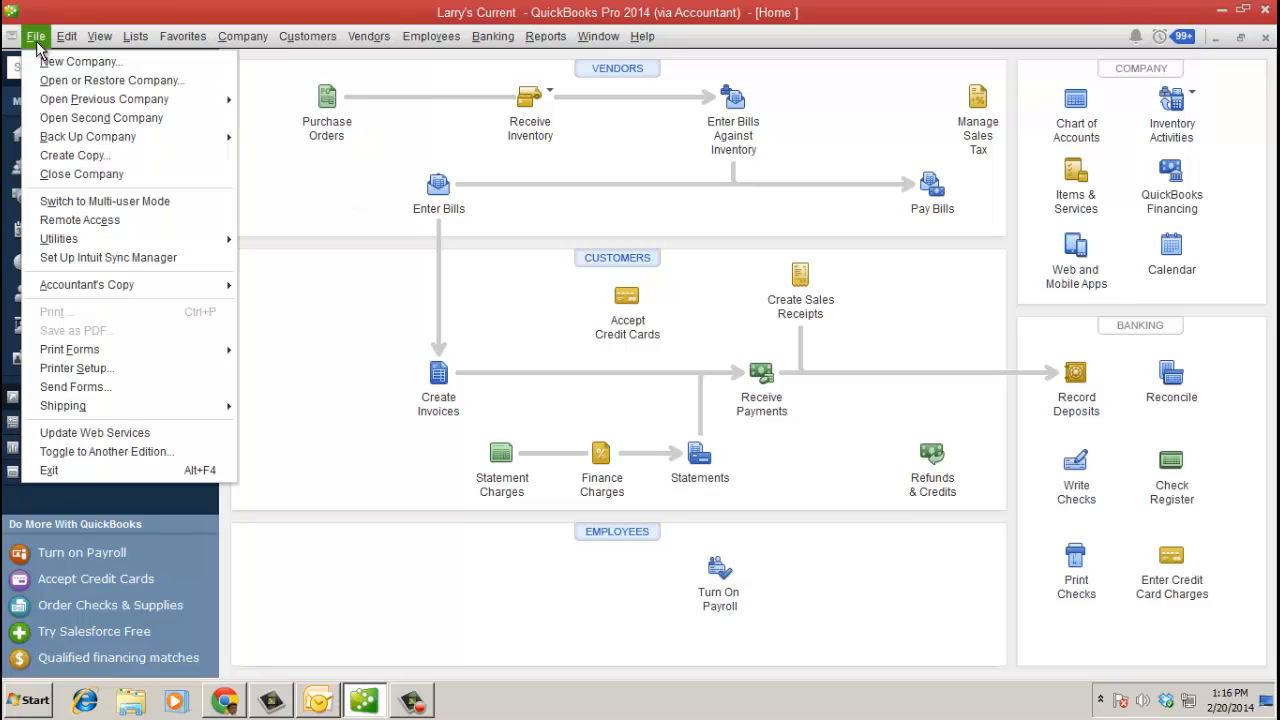
mouse_move(150, 284)
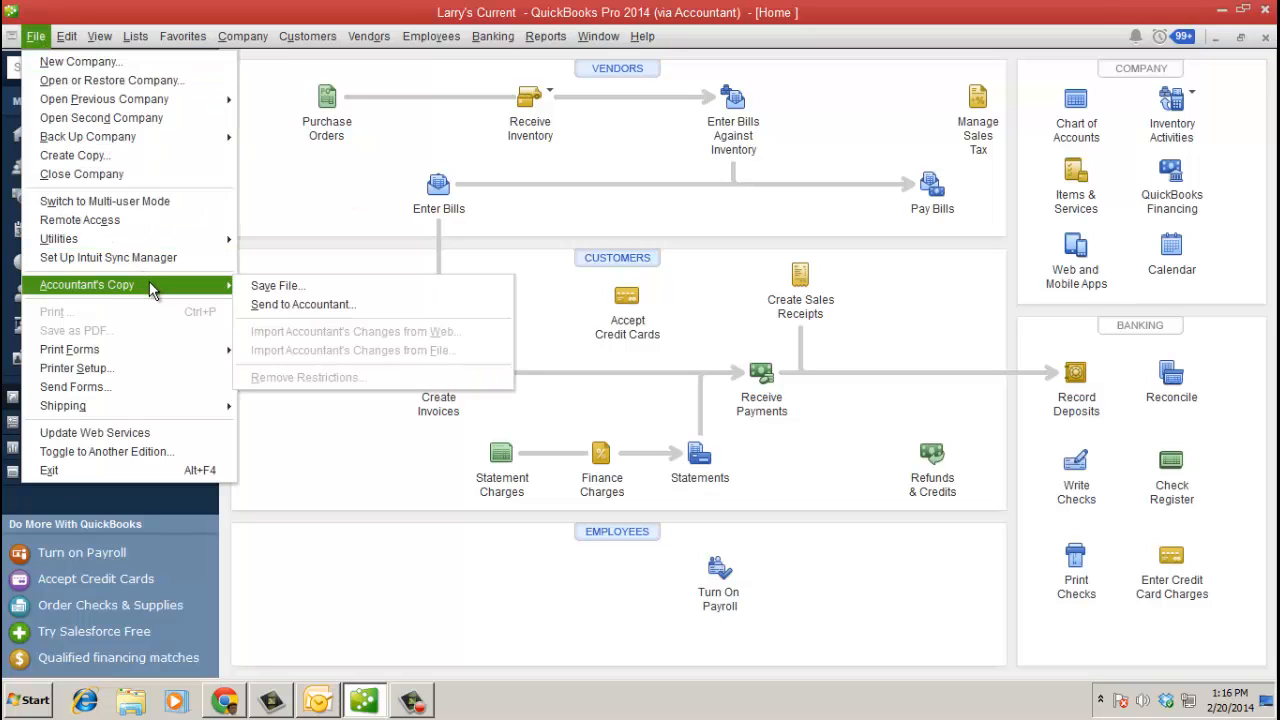
click(320, 306)
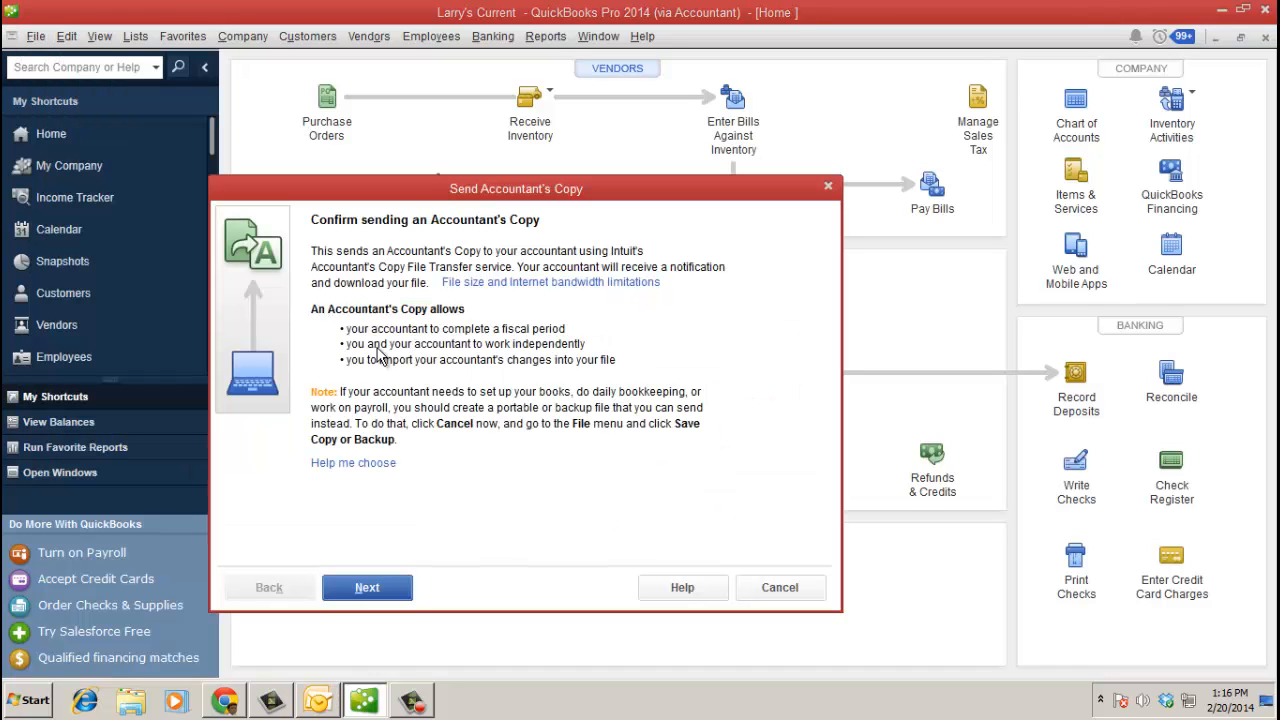
click(401, 591)
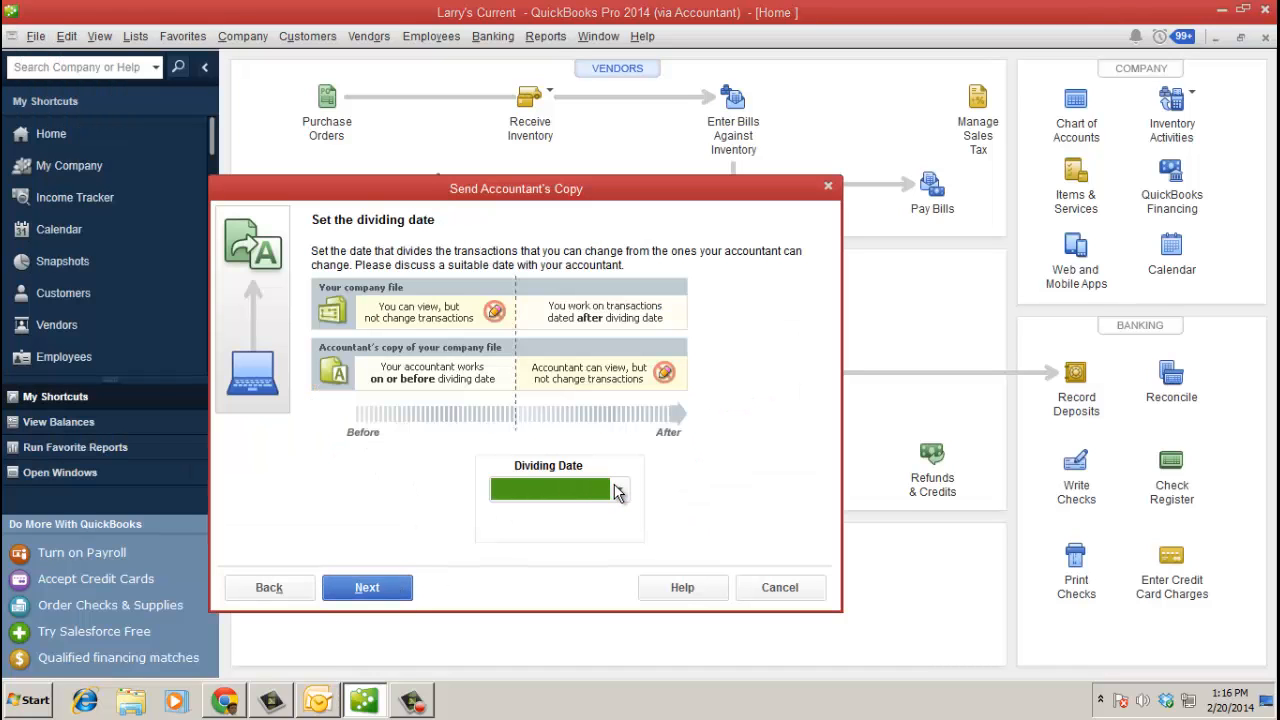
click(616, 492)
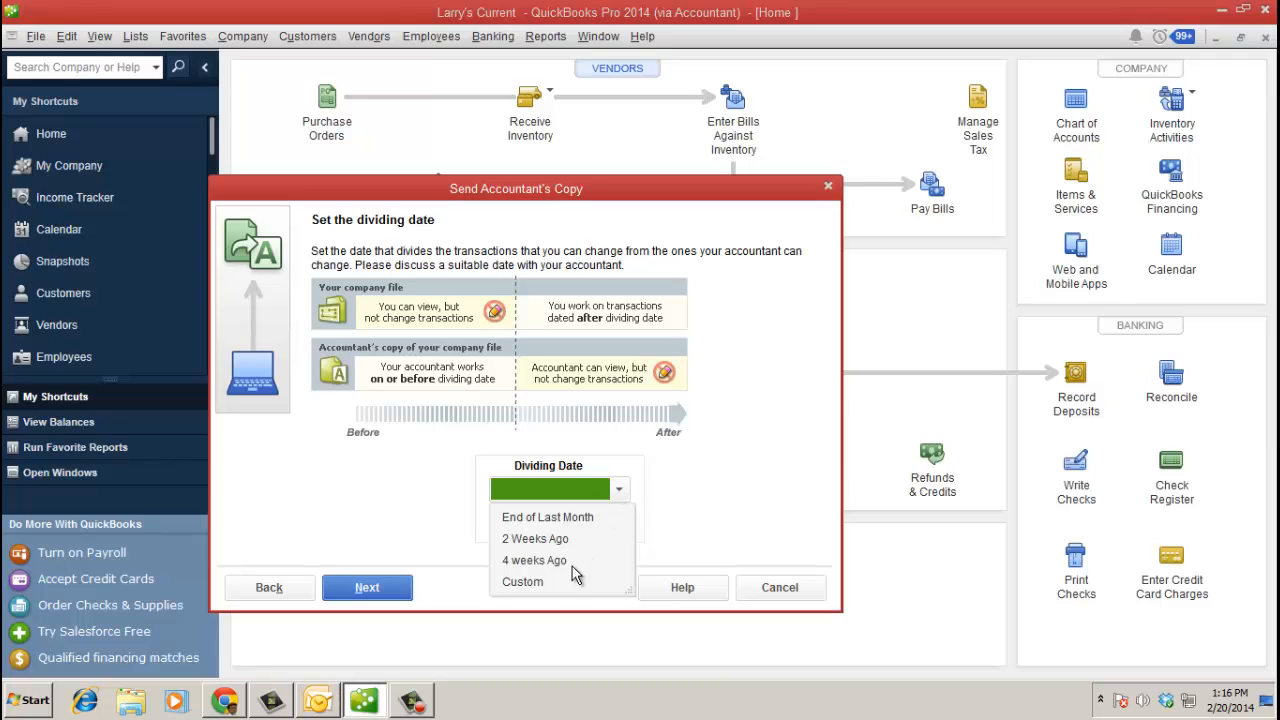
click(548, 517)
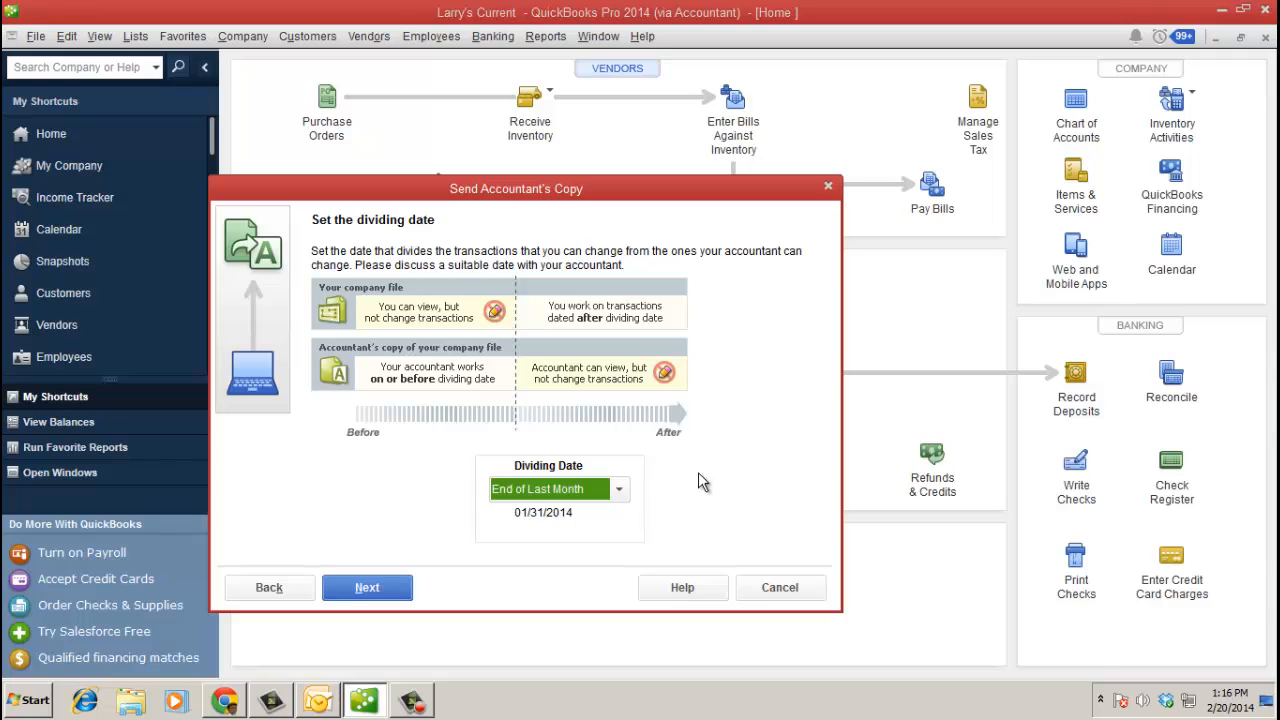
click(408, 590)
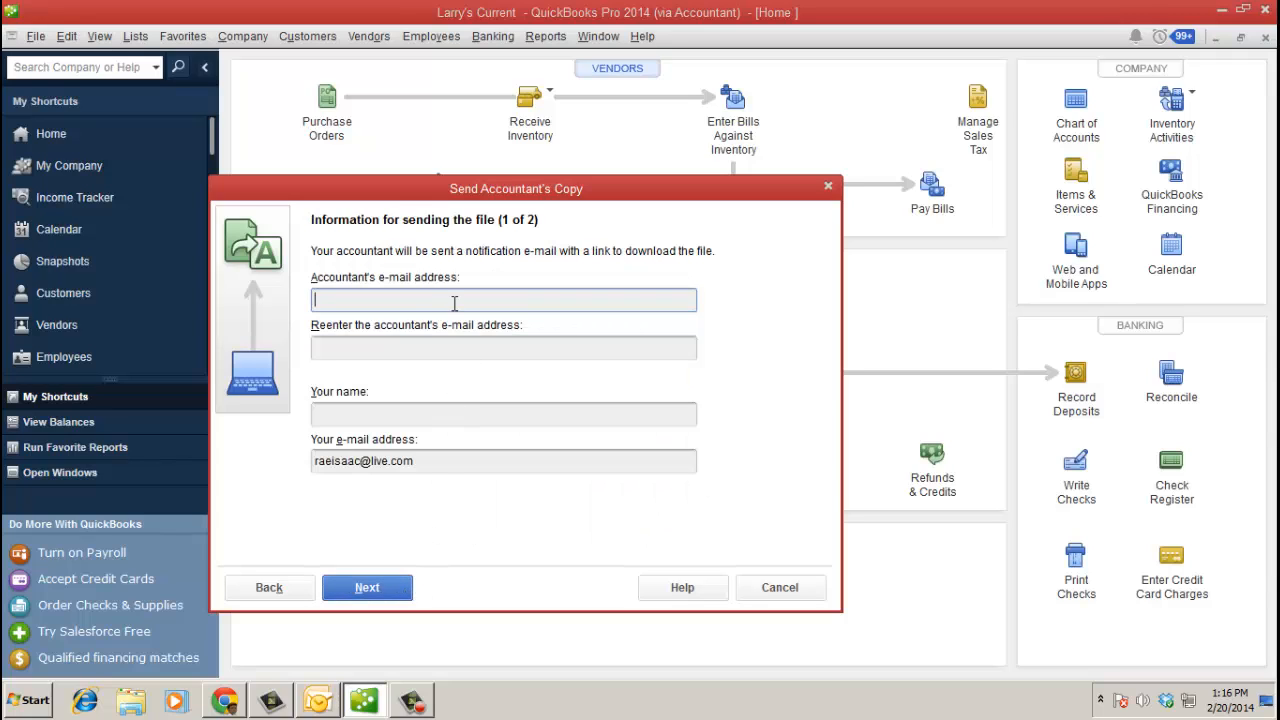
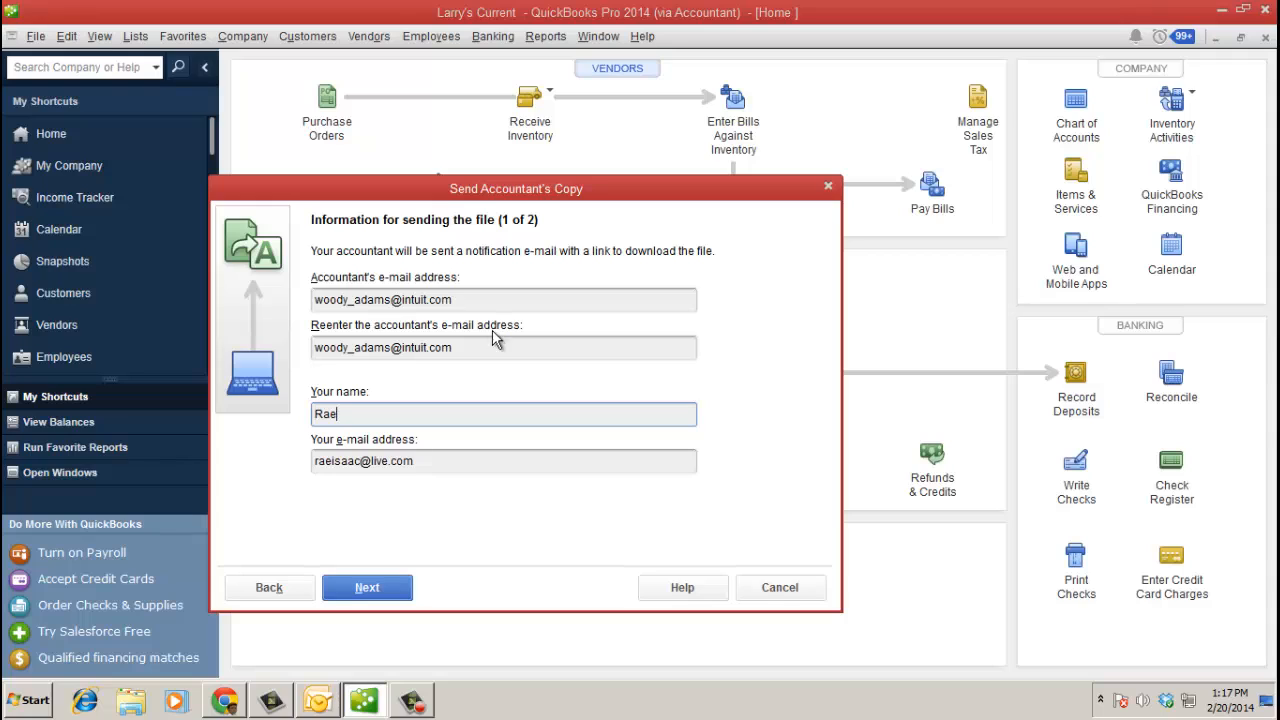
- Enter the accountant's e-mail and your name, set and confirm a file transfer password, then send
click(405, 592)
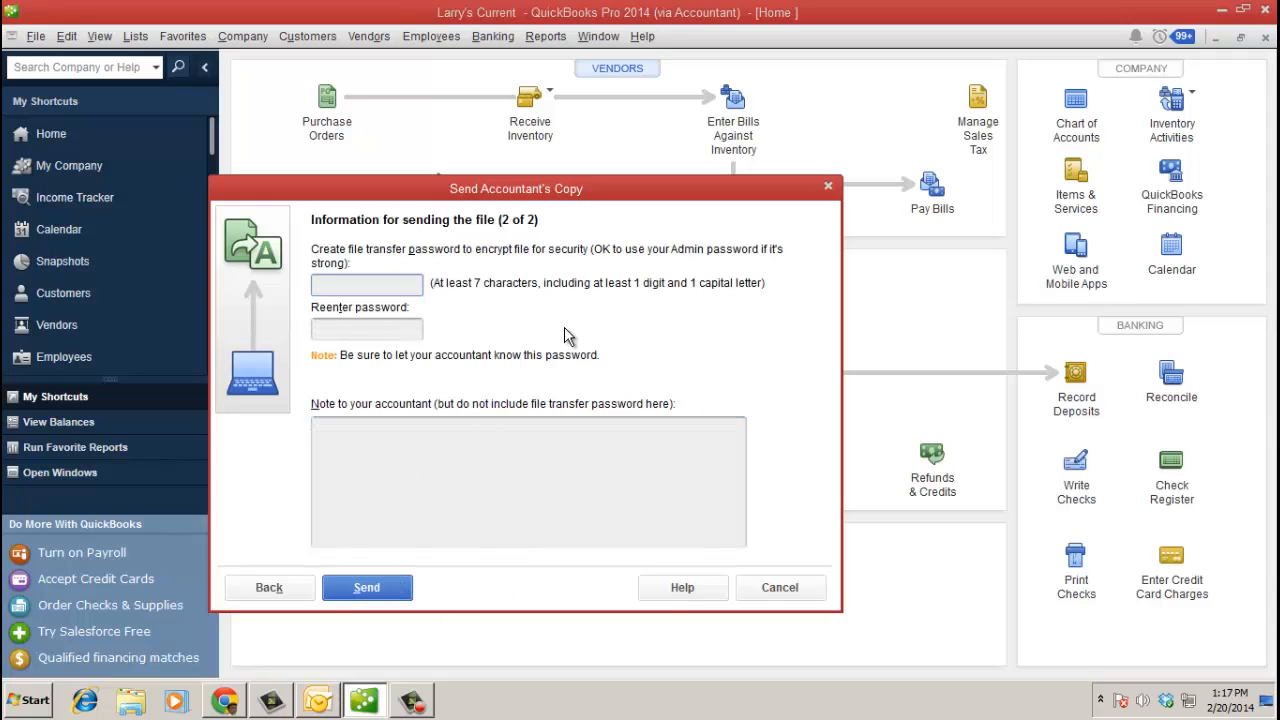
text(•••••••)
key(Tab)
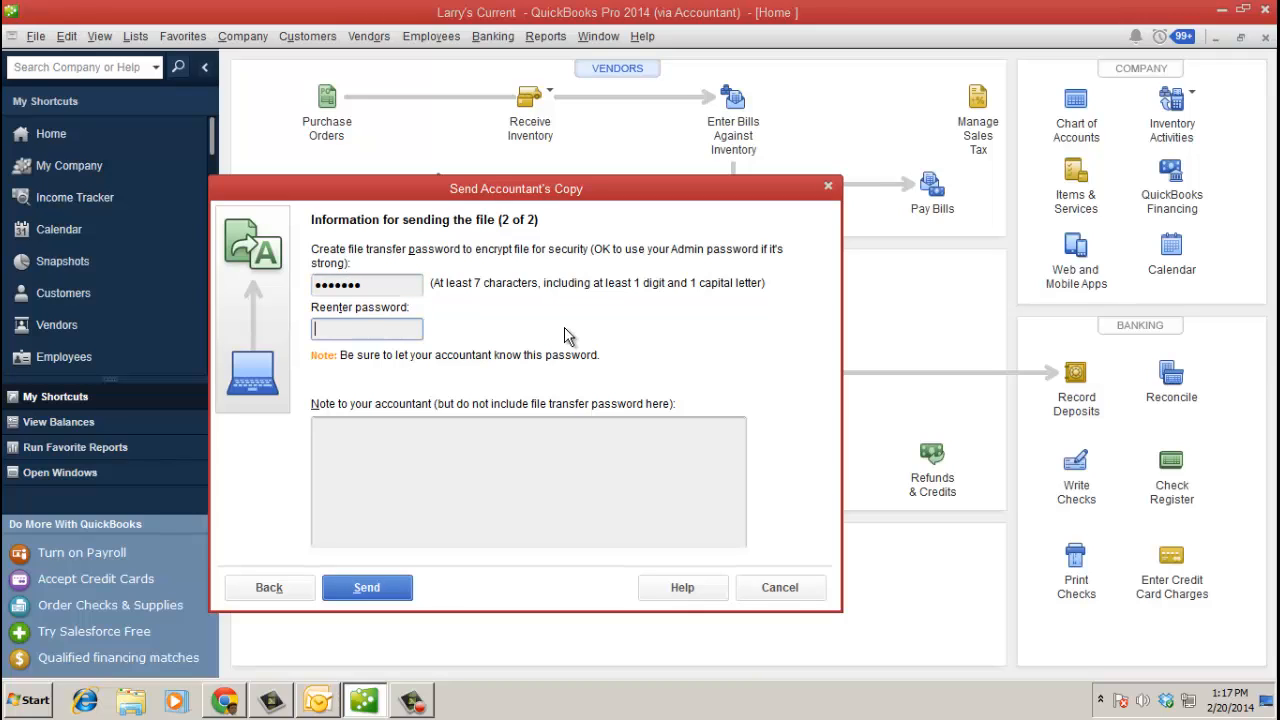
text(•••••••)
click(548, 442)
click(398, 592)
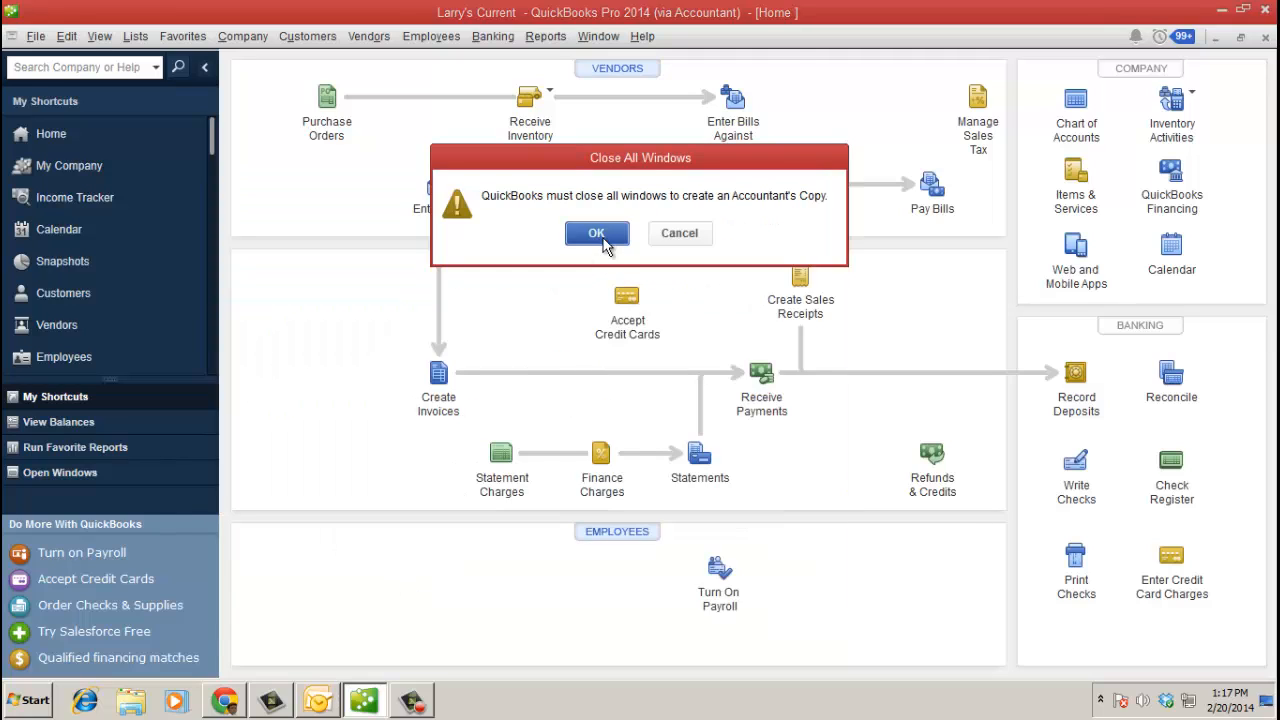
- Let QuickBooks close all windows and upload the Accountant's Copy, then acknowledge the success message
click(598, 234)
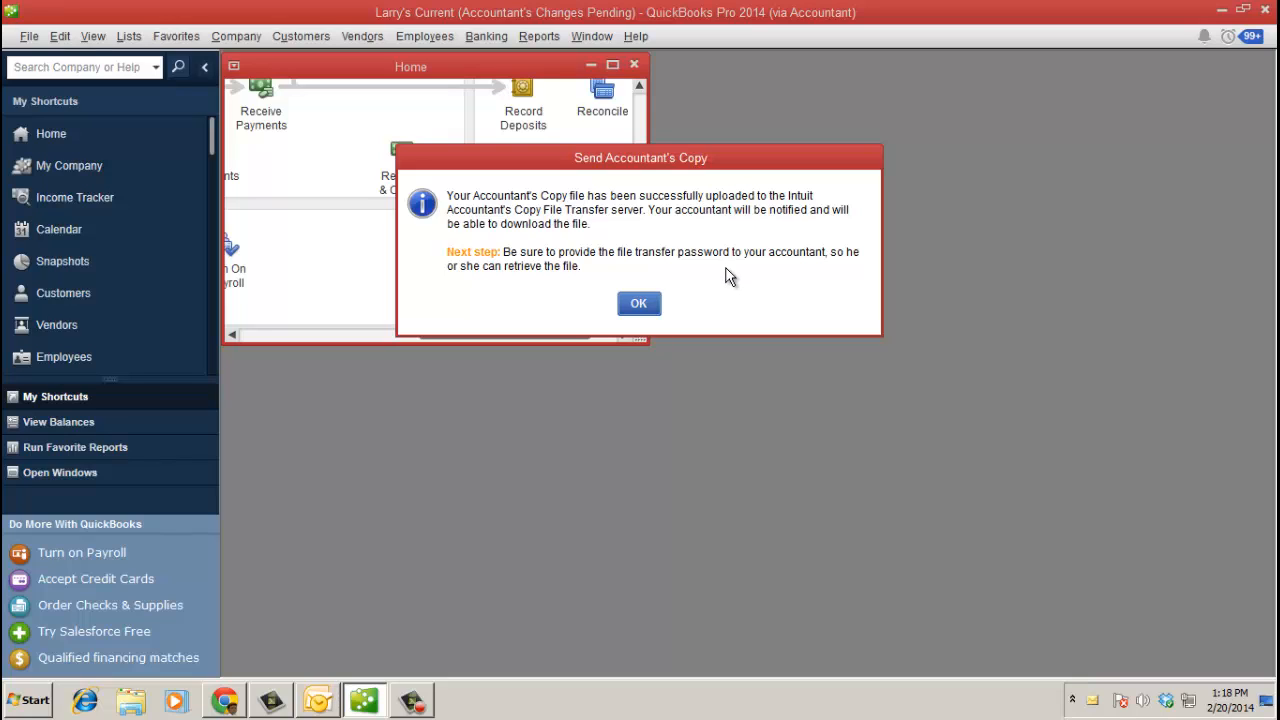
click(645, 307)
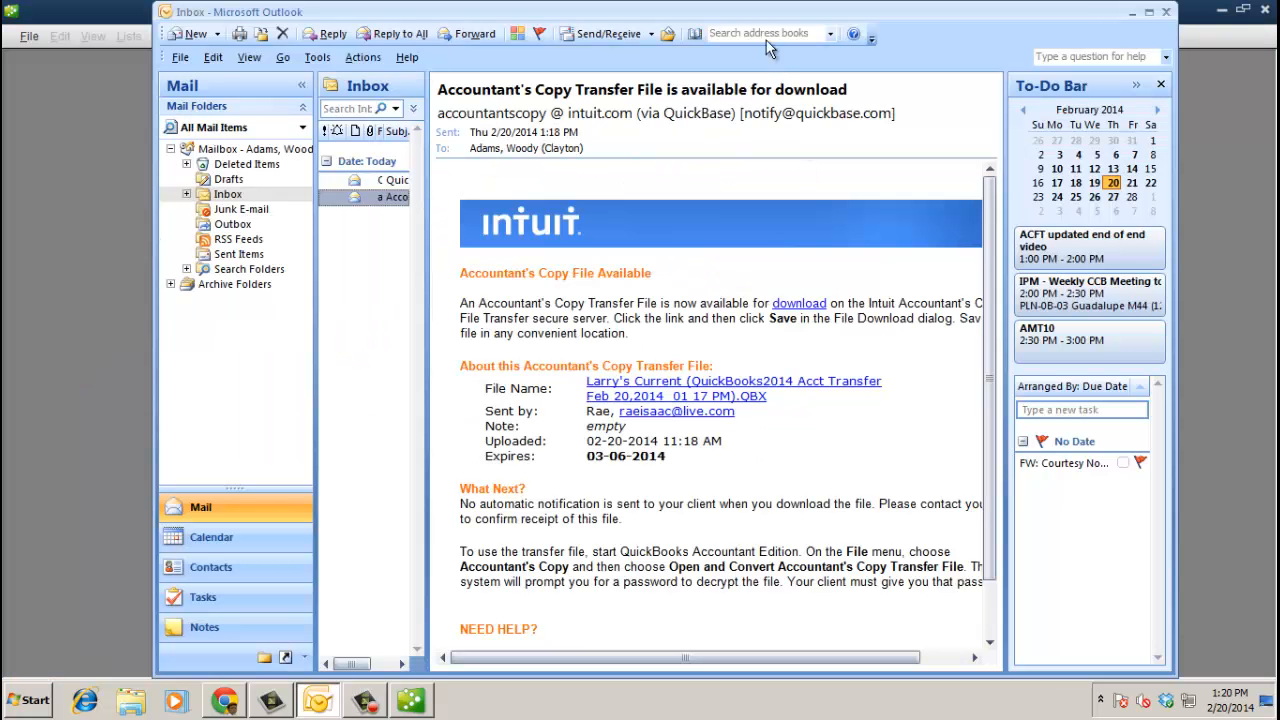
- Follow the download link in the Intuit Accountant's Copy e-mail to get the .QBX transfer file
drag(934, 15, 878, 16)
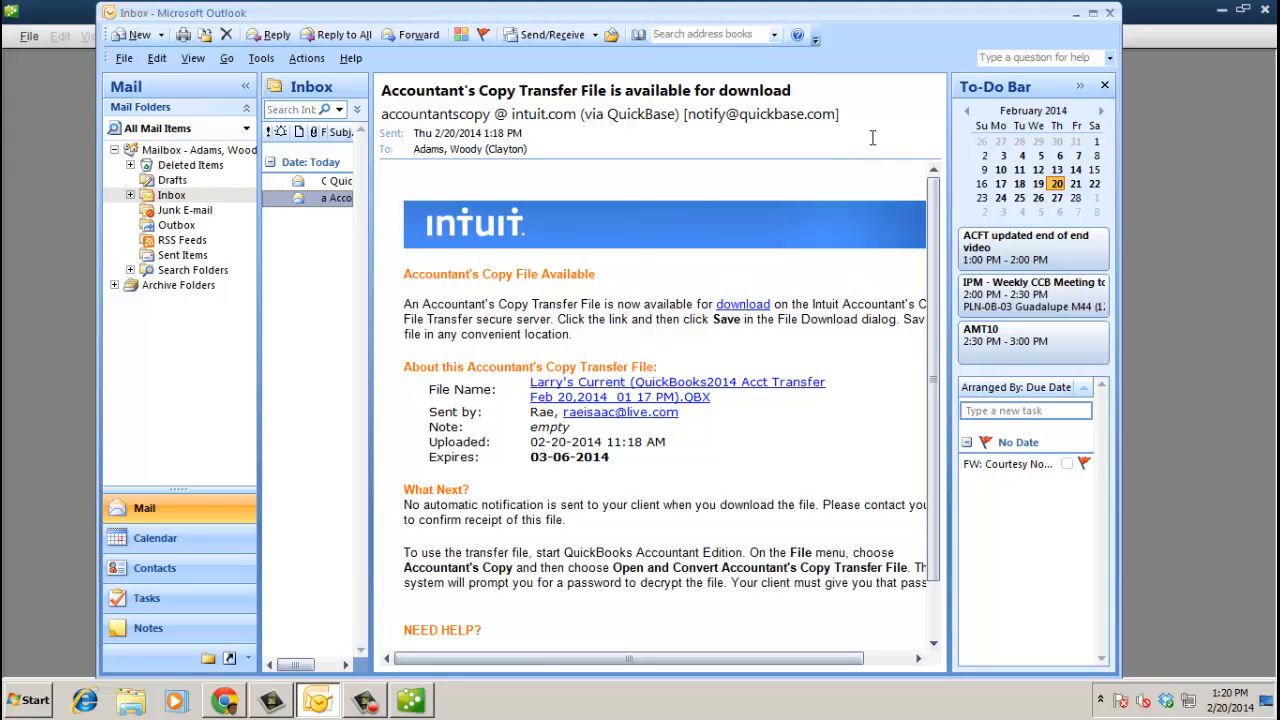
click(748, 308)
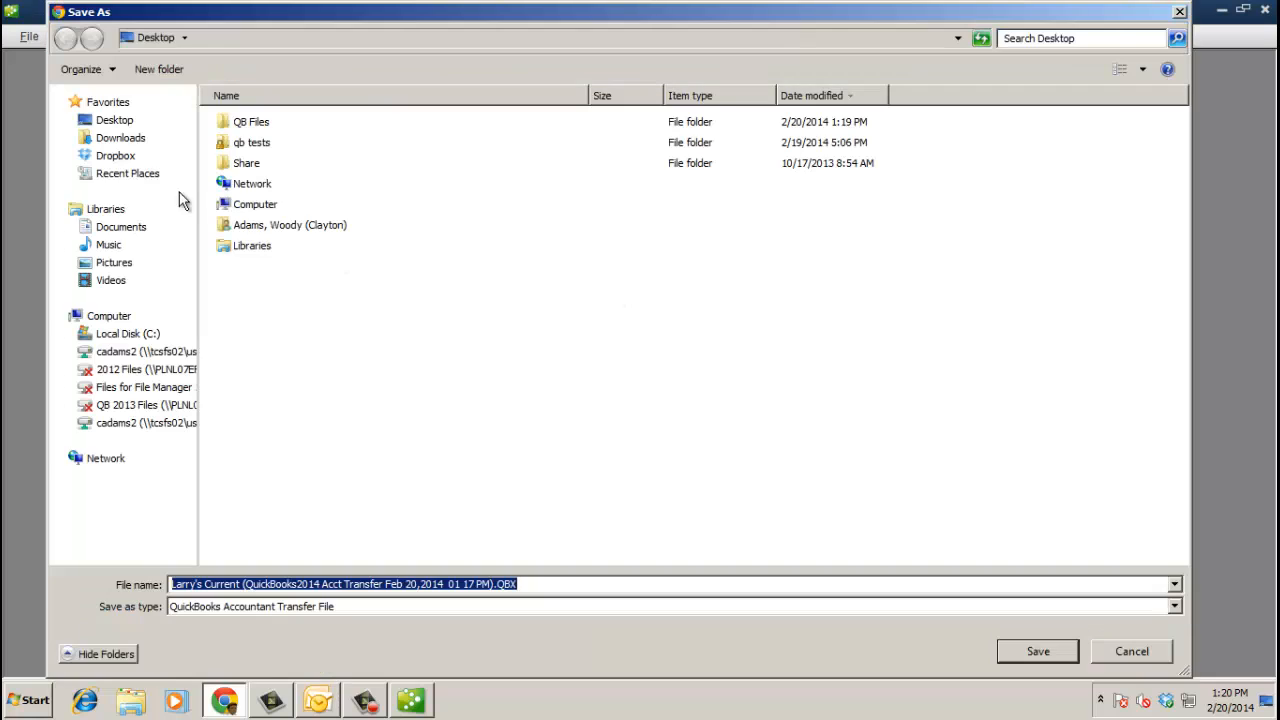
- Save the .QBX transfer file into the Desktop's qb tests folder, then minimize Chrome and Outlook
click(124, 121)
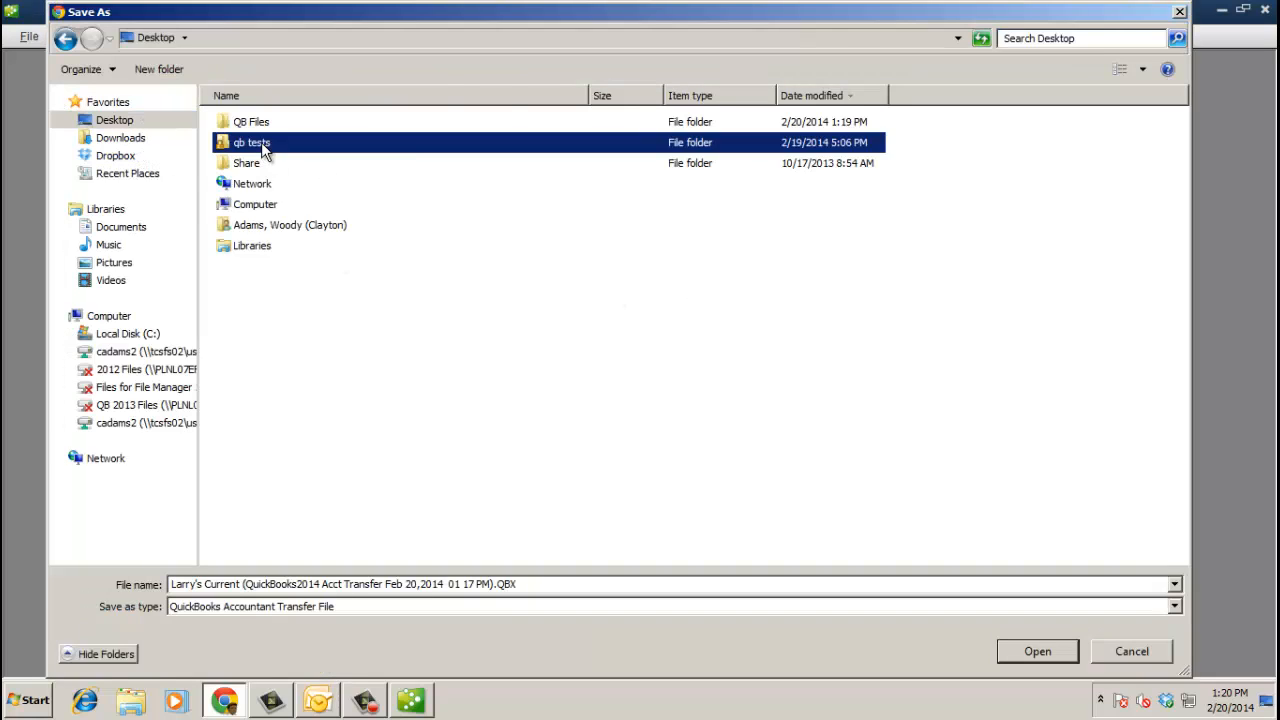
double_click(262, 143)
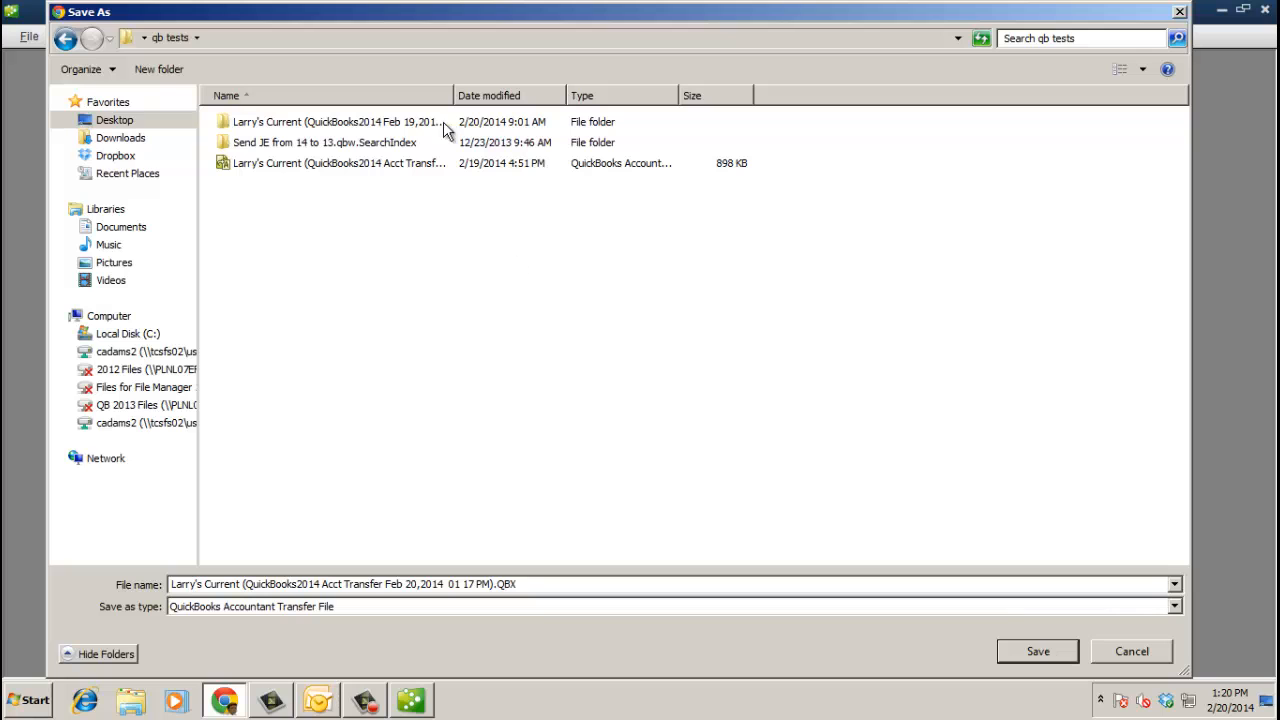
drag(452, 92, 602, 92)
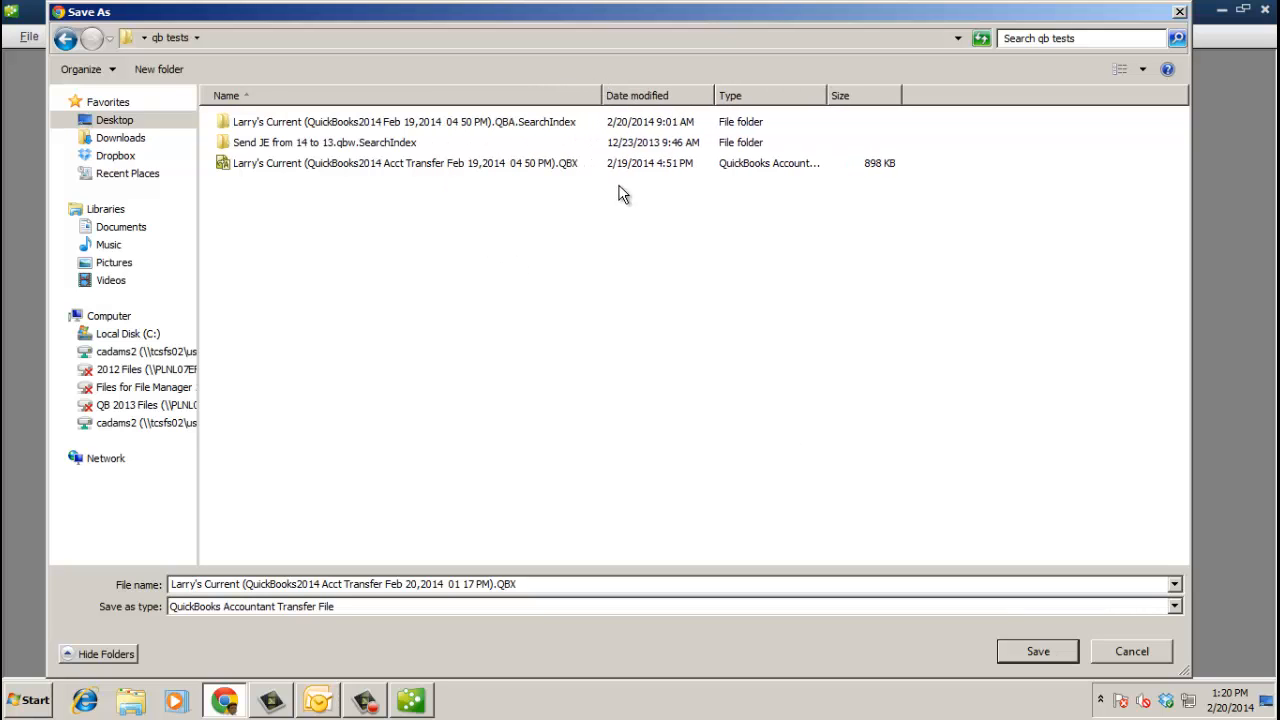
click(1056, 651)
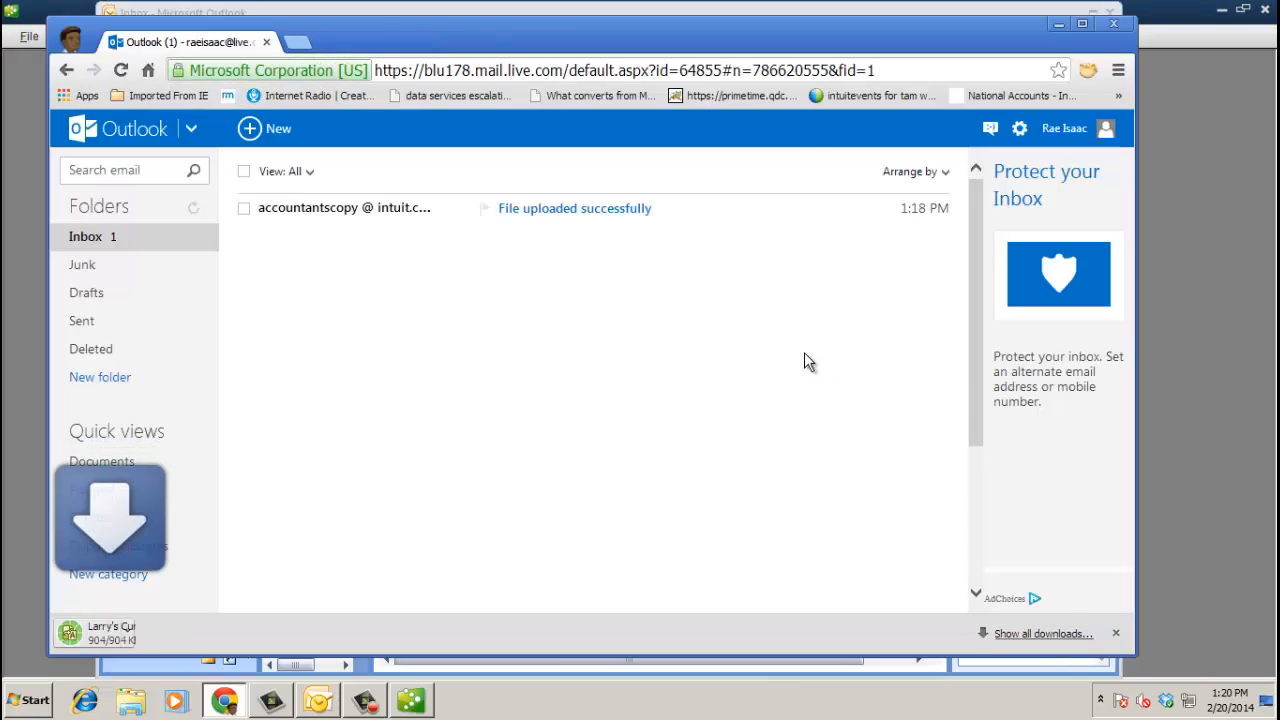
click(1058, 23)
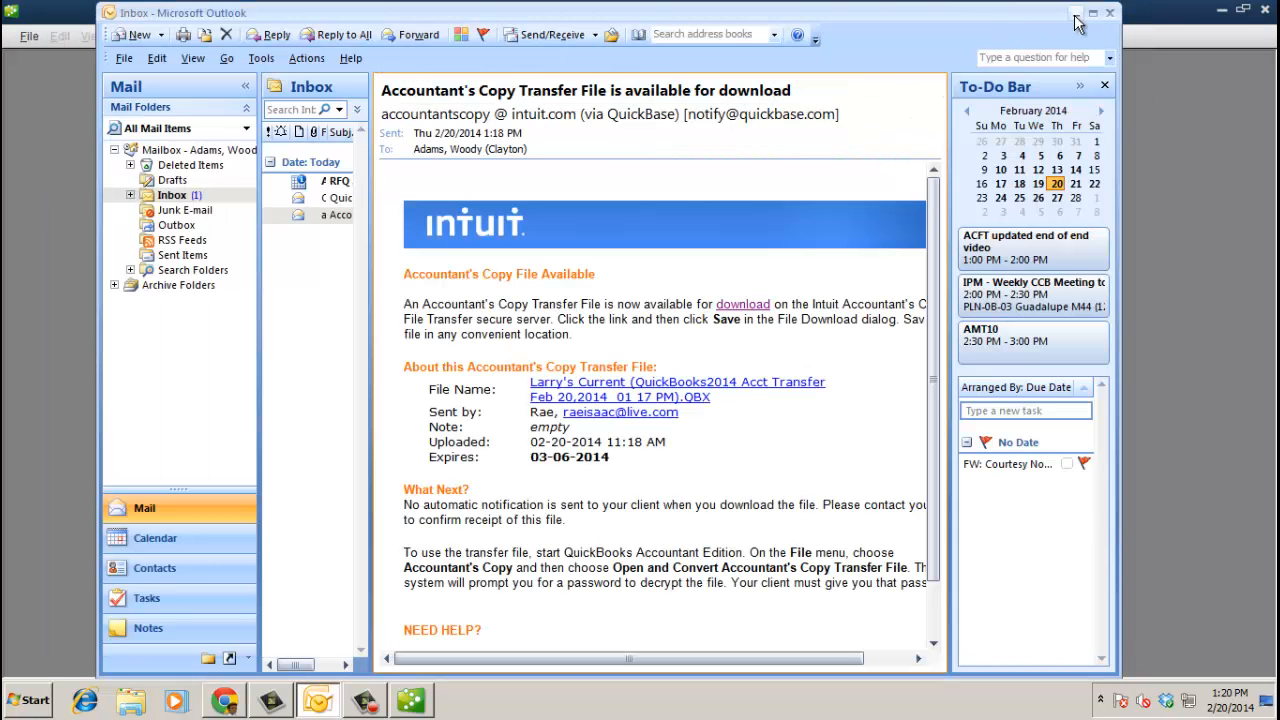
click(1076, 16)
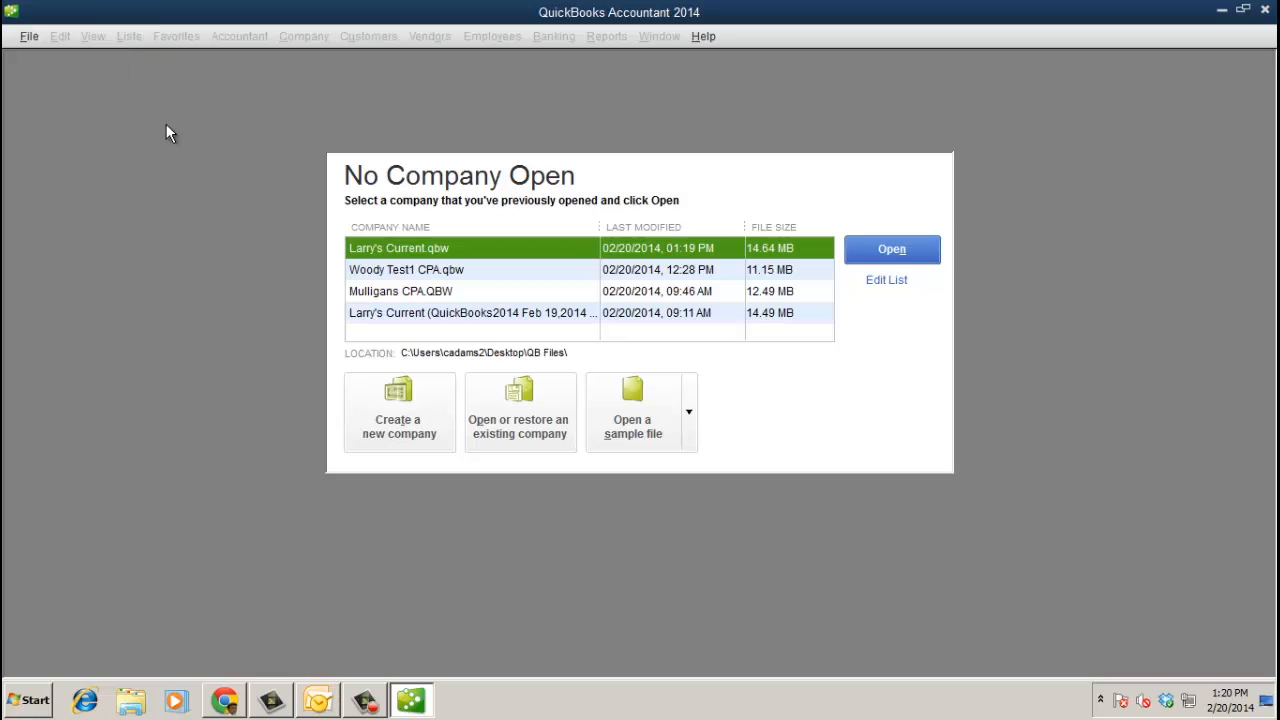
- Cancel Open or Restore Company, then bring up the Accountant's Copy Client Activities commands
click(27, 40)
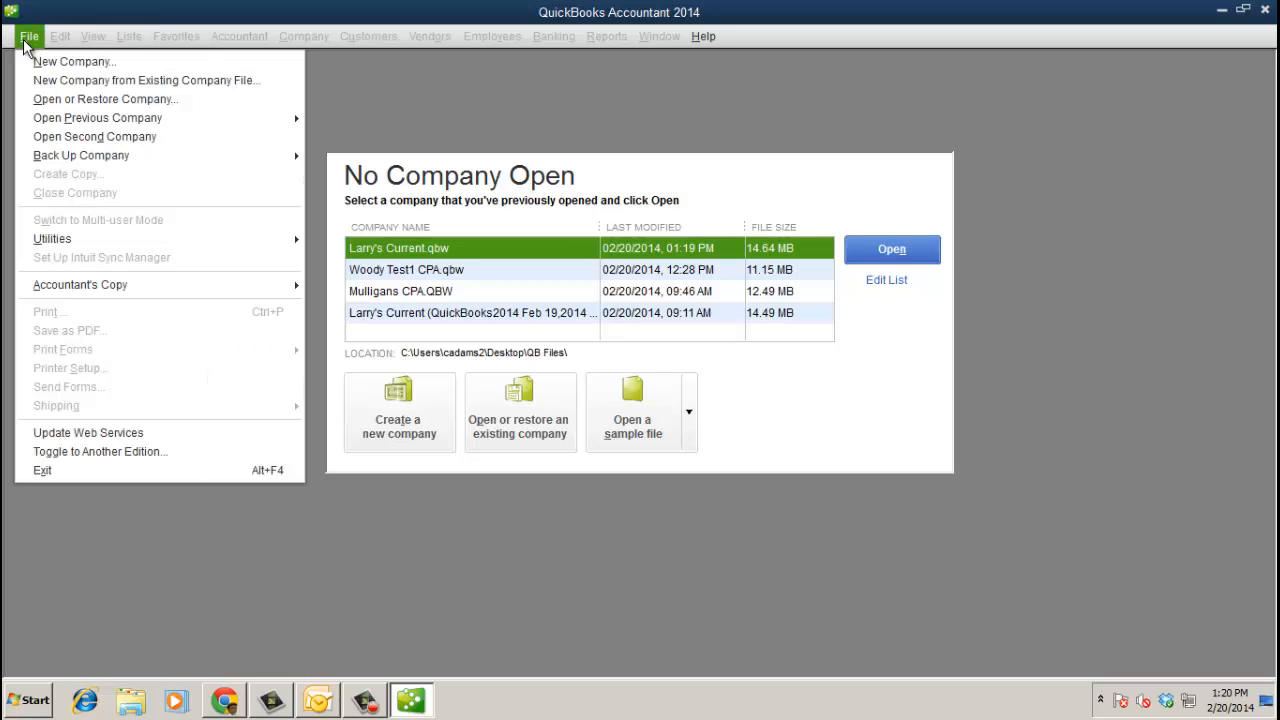
click(520, 421)
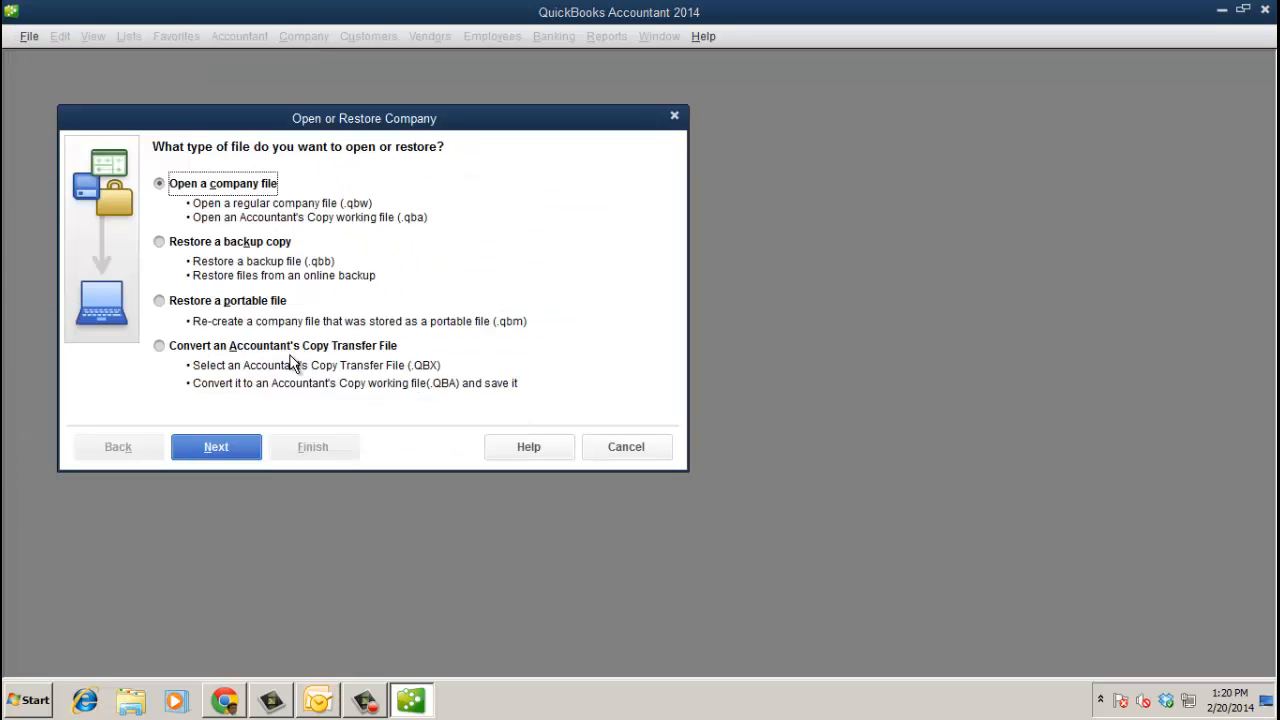
click(620, 447)
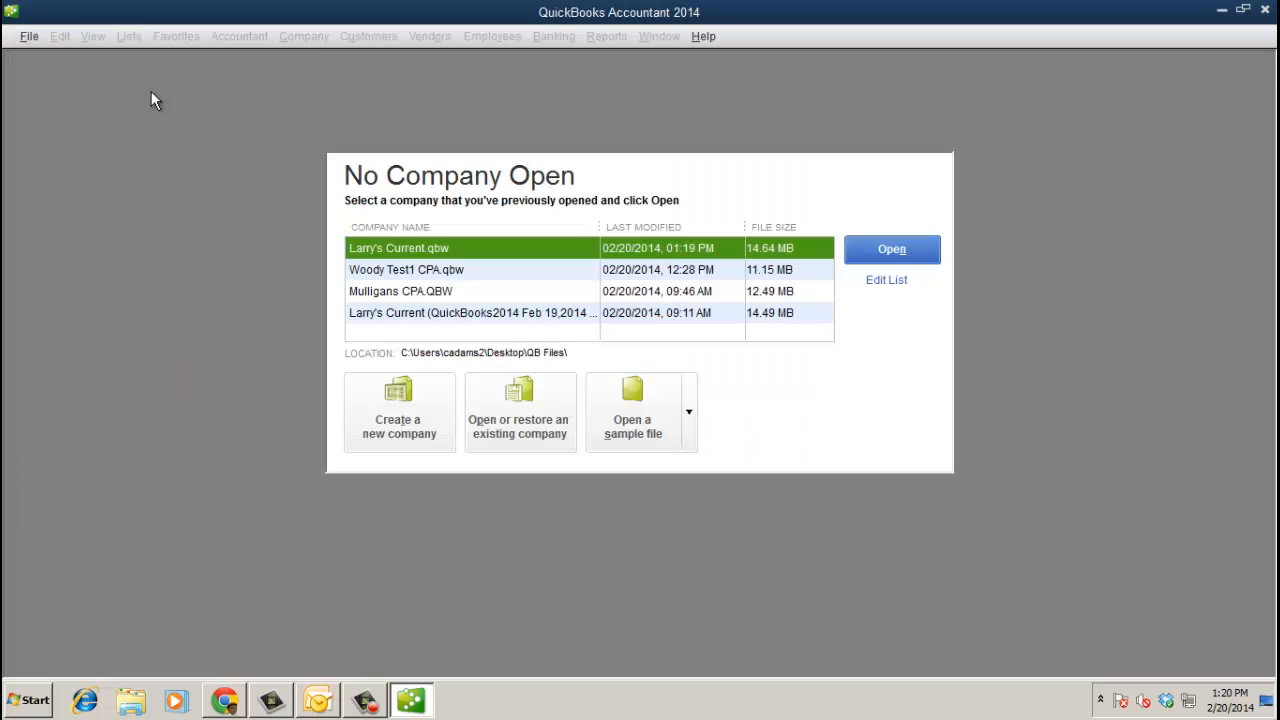
click(31, 37)
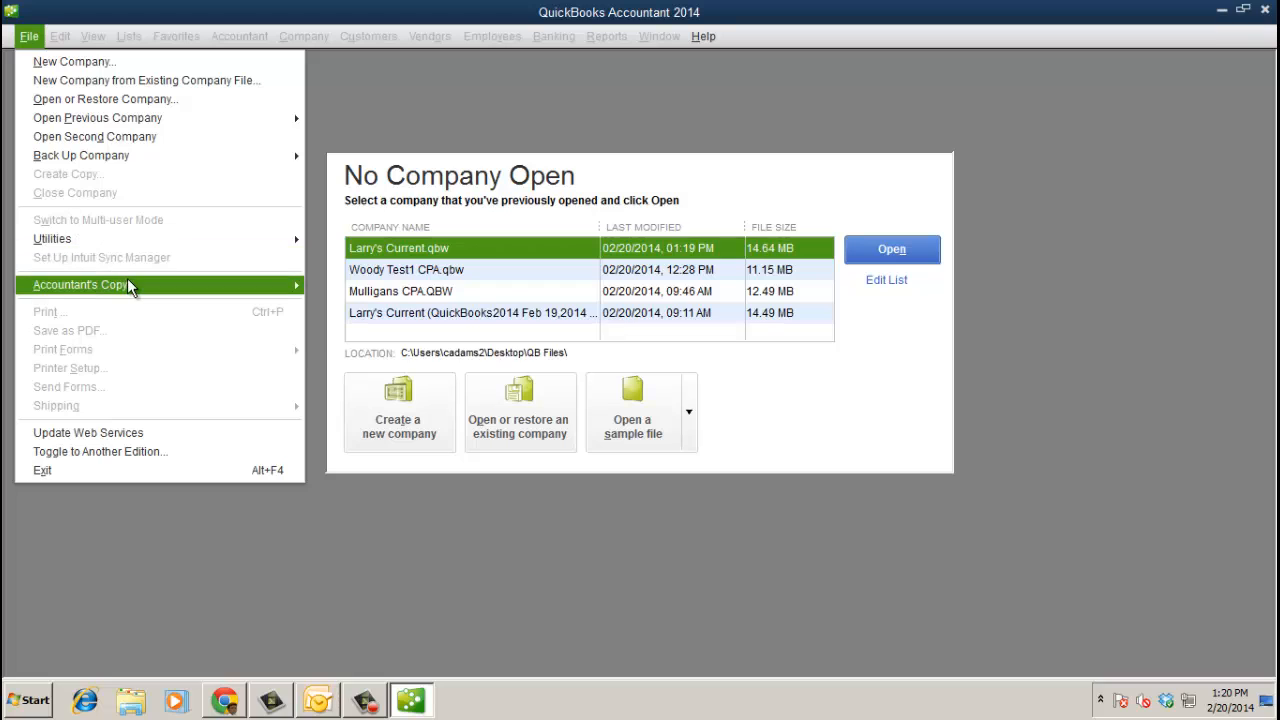
mouse_move(128, 284)
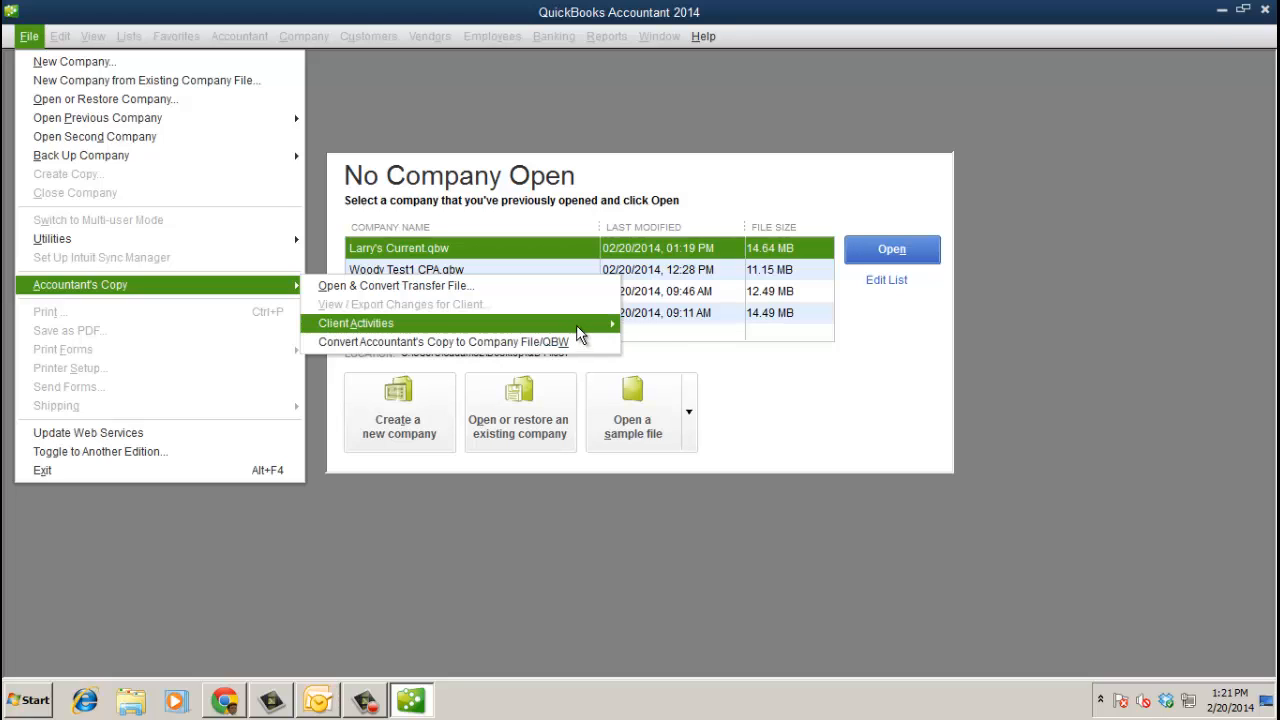
mouse_move(594, 324)
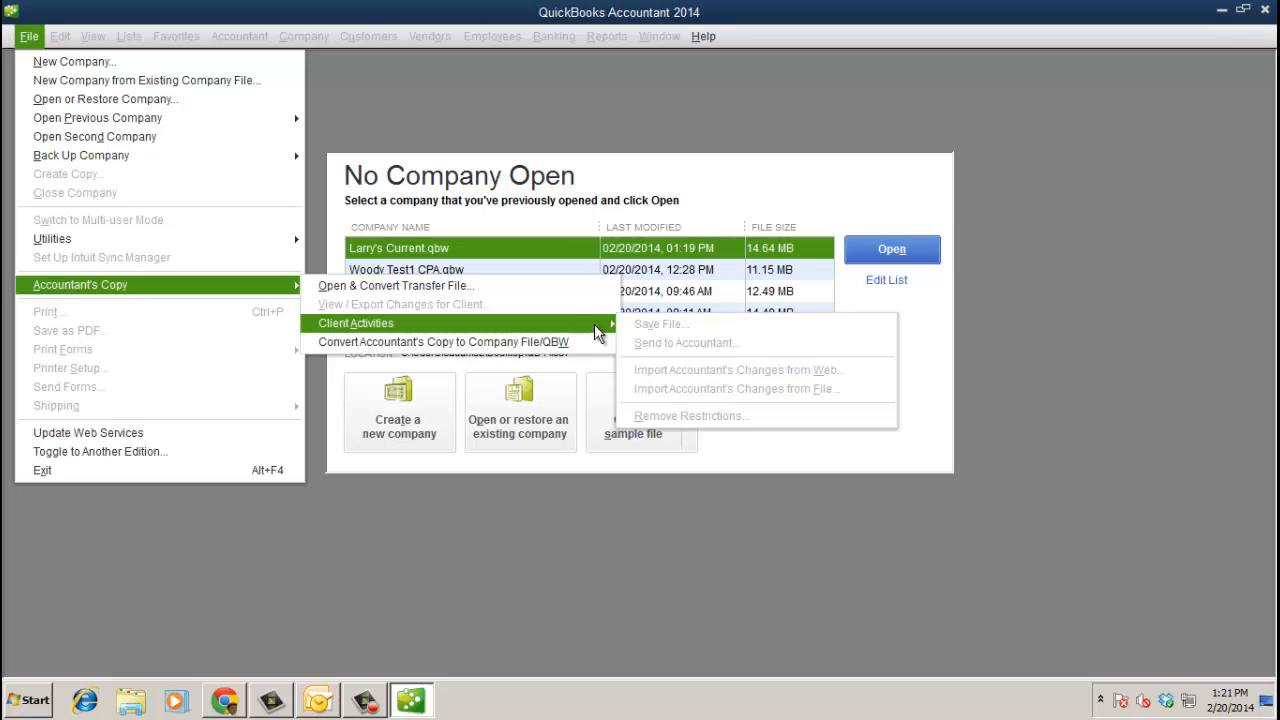
- Open the Feb 20 .QBX transfer file from qb tests and enter its transfer password
click(453, 287)
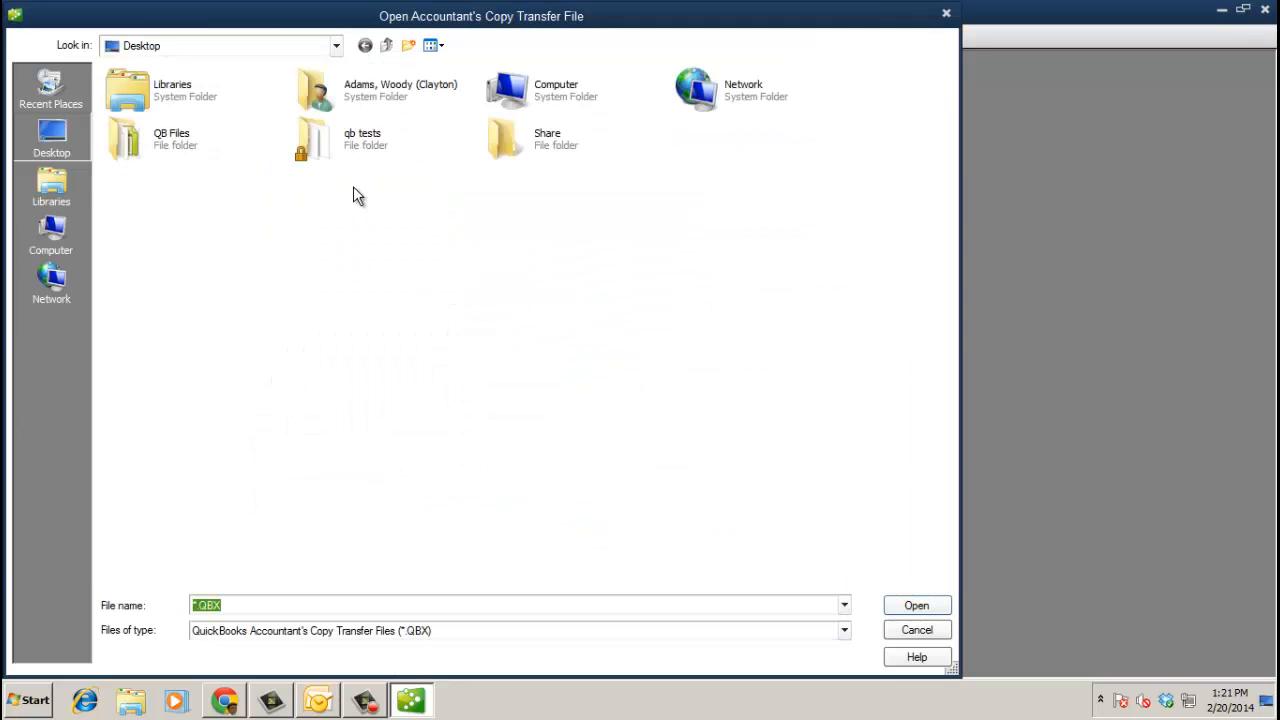
double_click(351, 148)
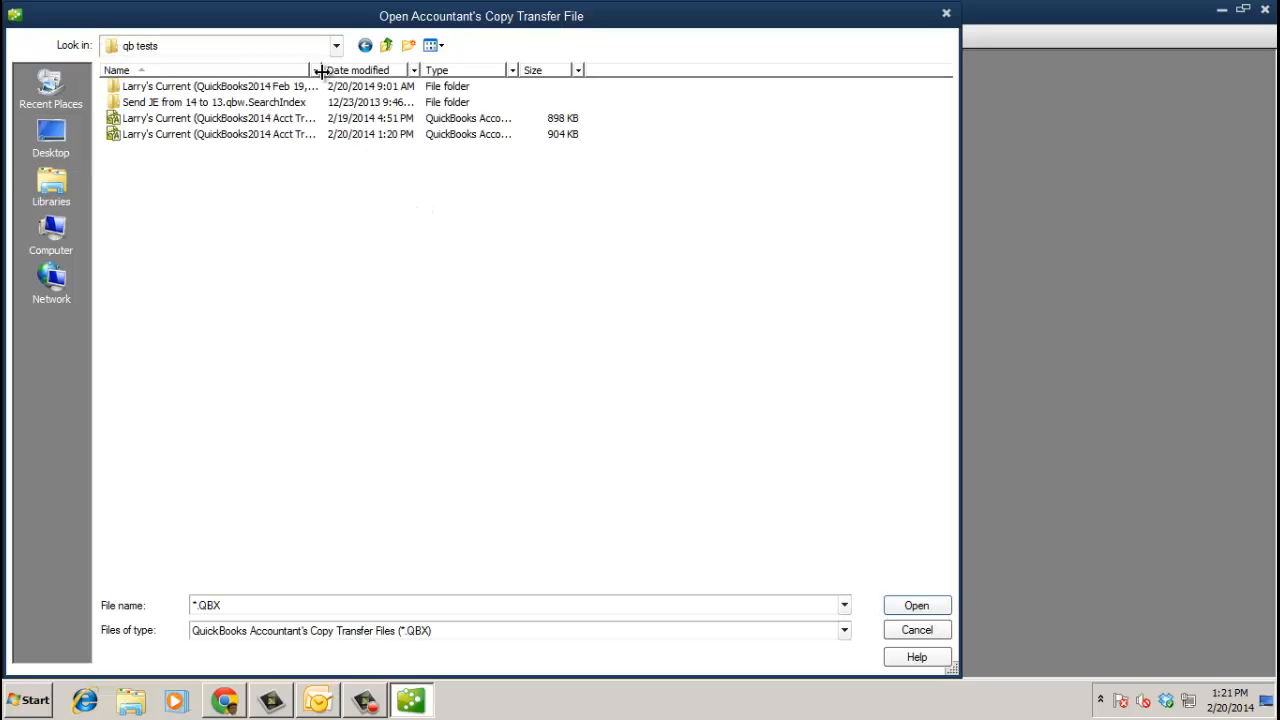
drag(318, 70, 526, 79)
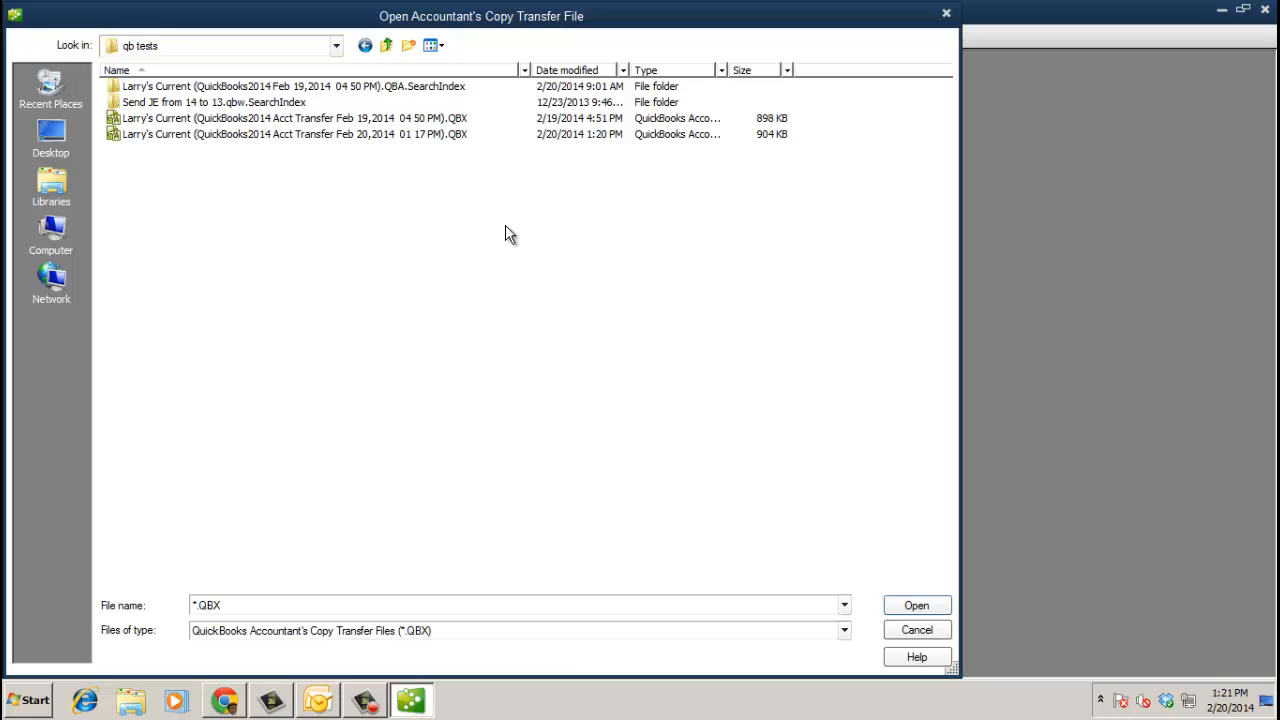
click(432, 134)
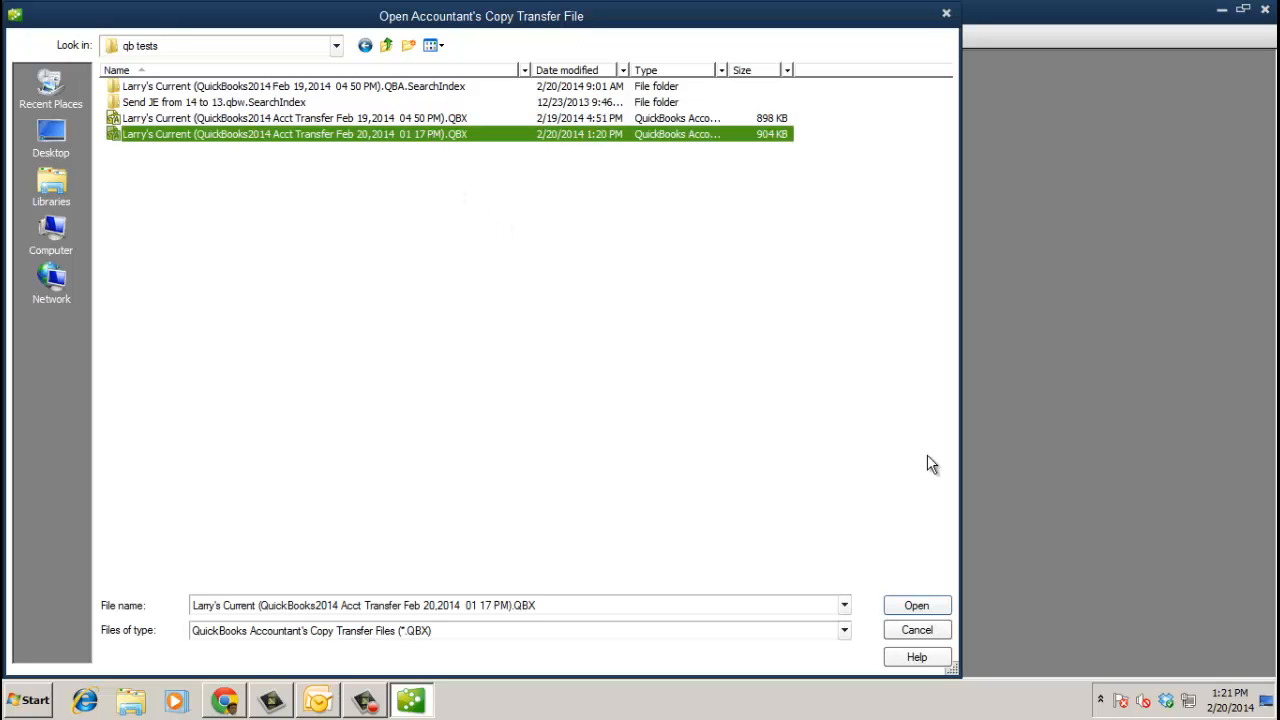
click(920, 605)
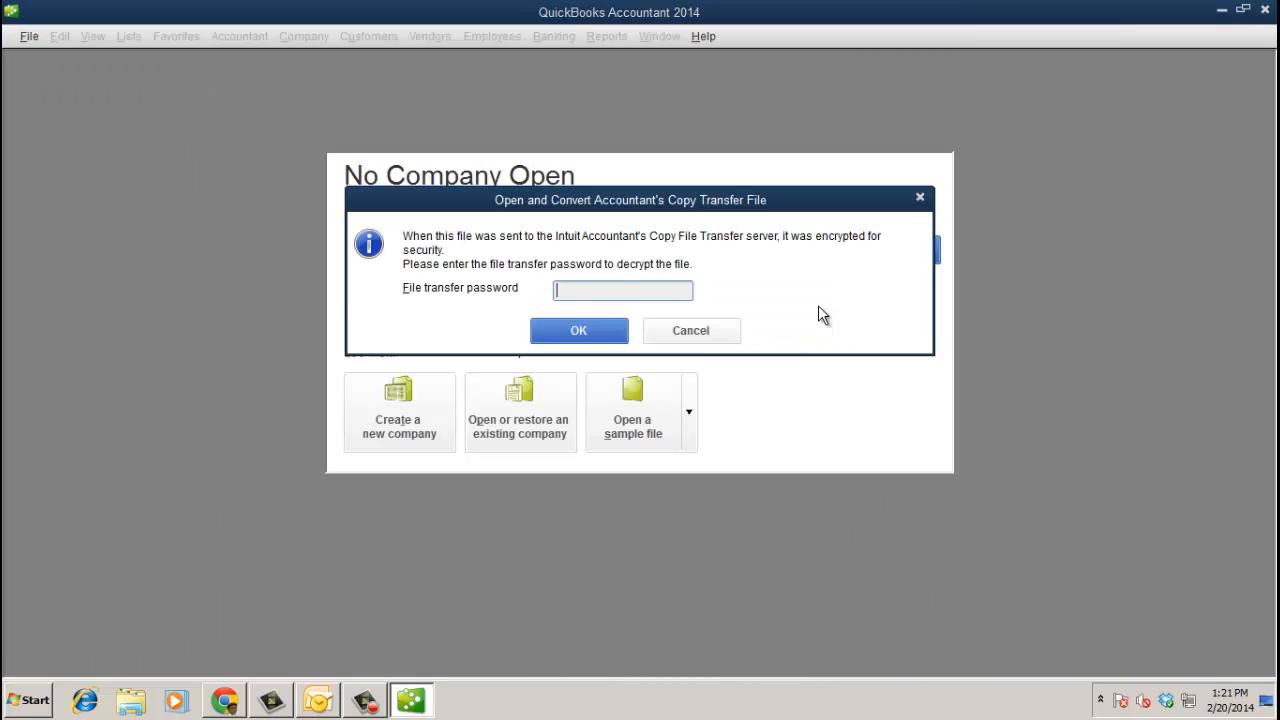
text(•••••••)
click(602, 331)
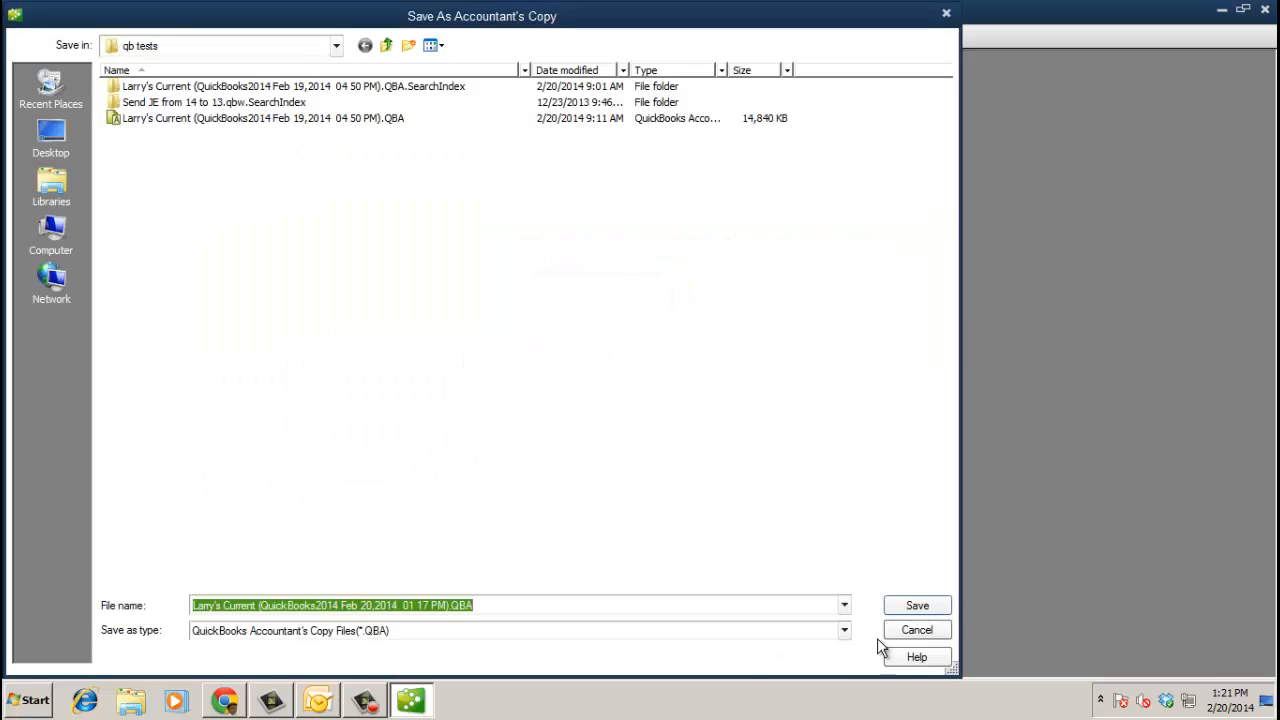
- Save the converted Accountant's Copy as a .QBA file in qb tests, opening with dividing date 01/31/2014
click(909, 612)
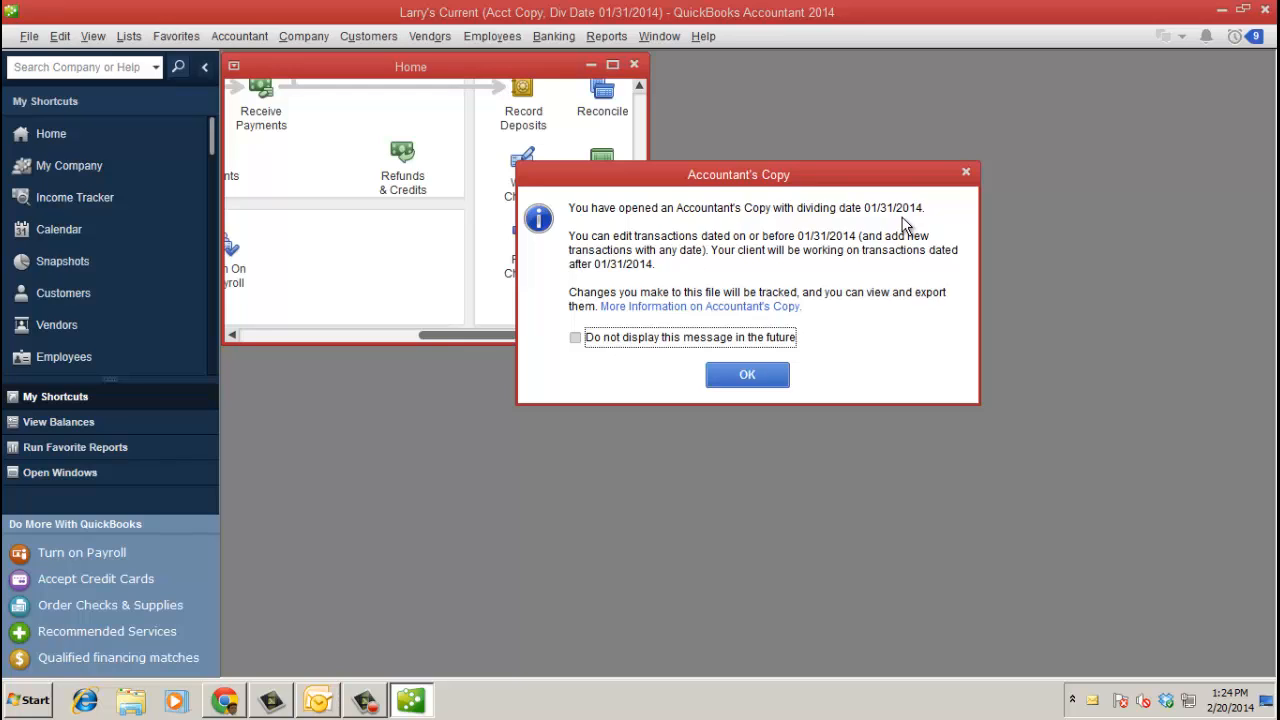
- View the Accountant's Copy help, close the help window, and dismiss the dividing-date notice
click(754, 307)
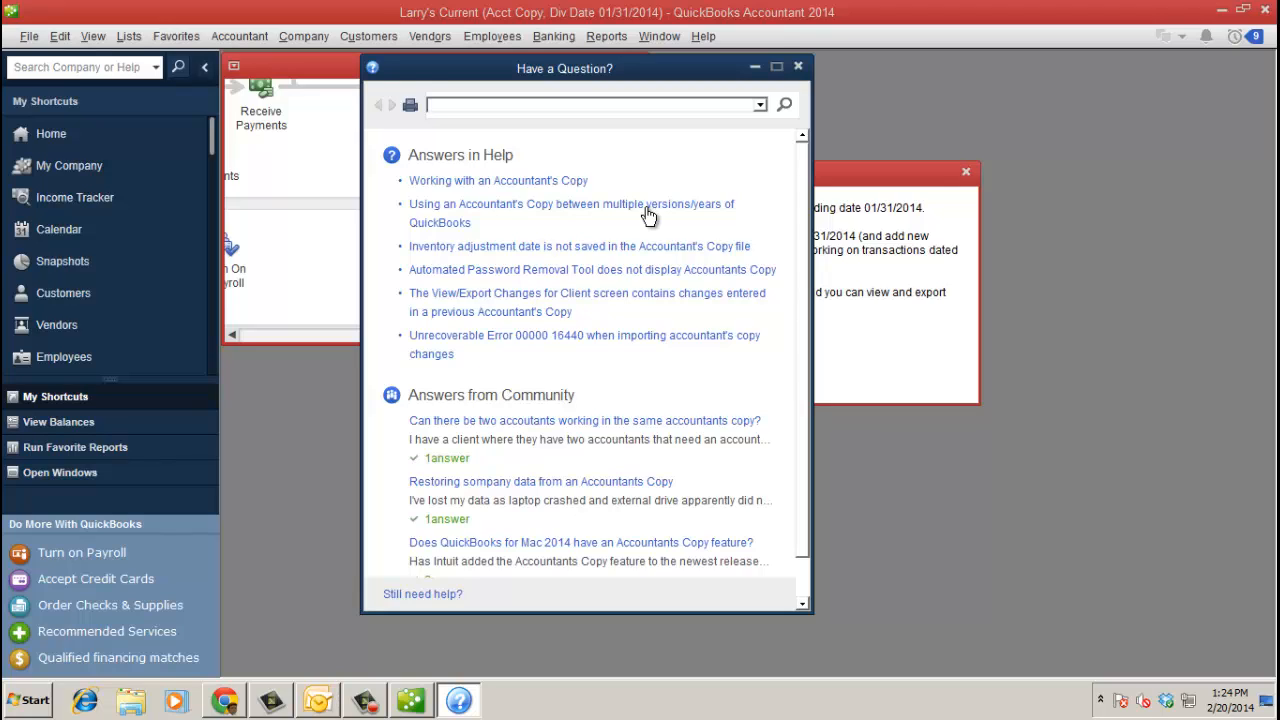
click(798, 67)
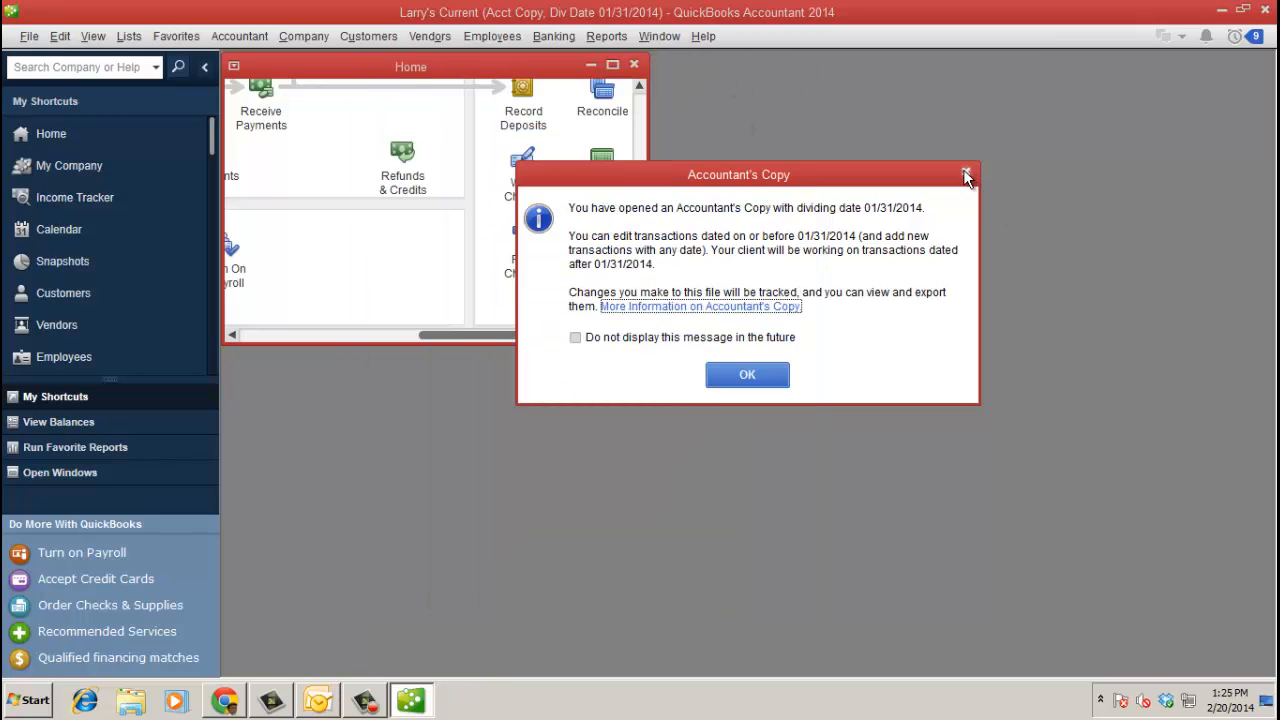
click(749, 376)
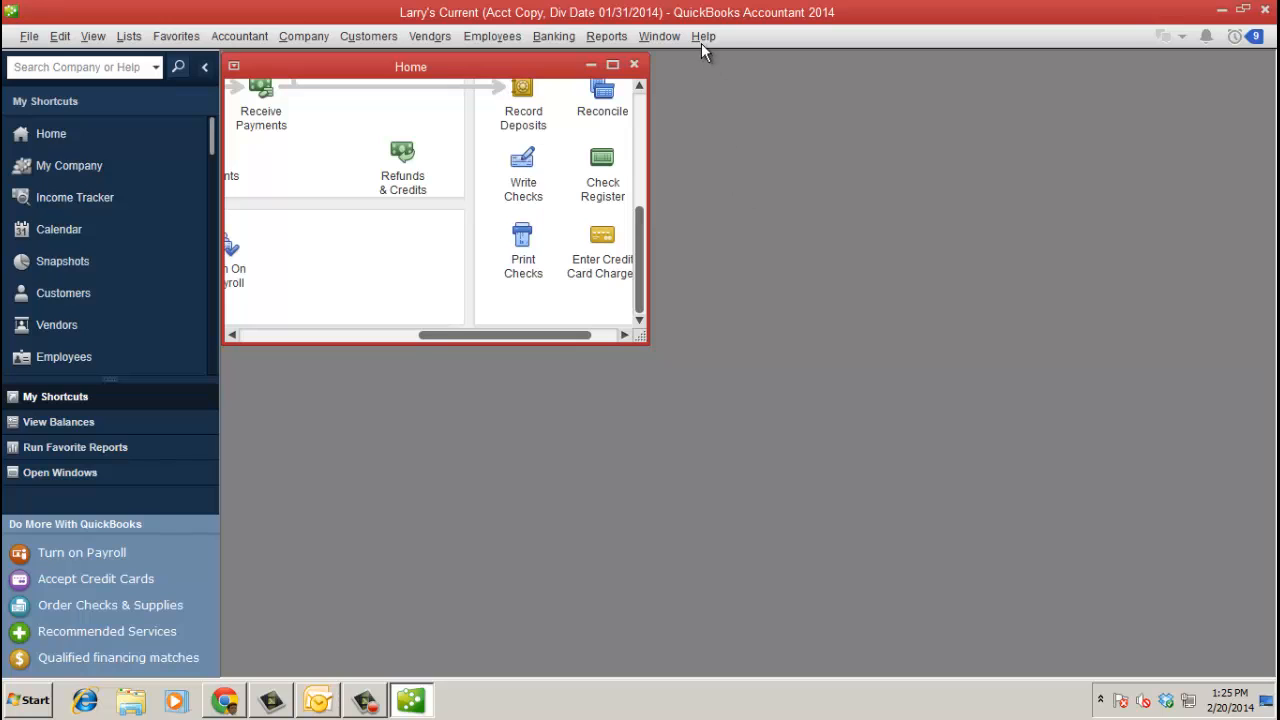
click(703, 38)
click(742, 62)
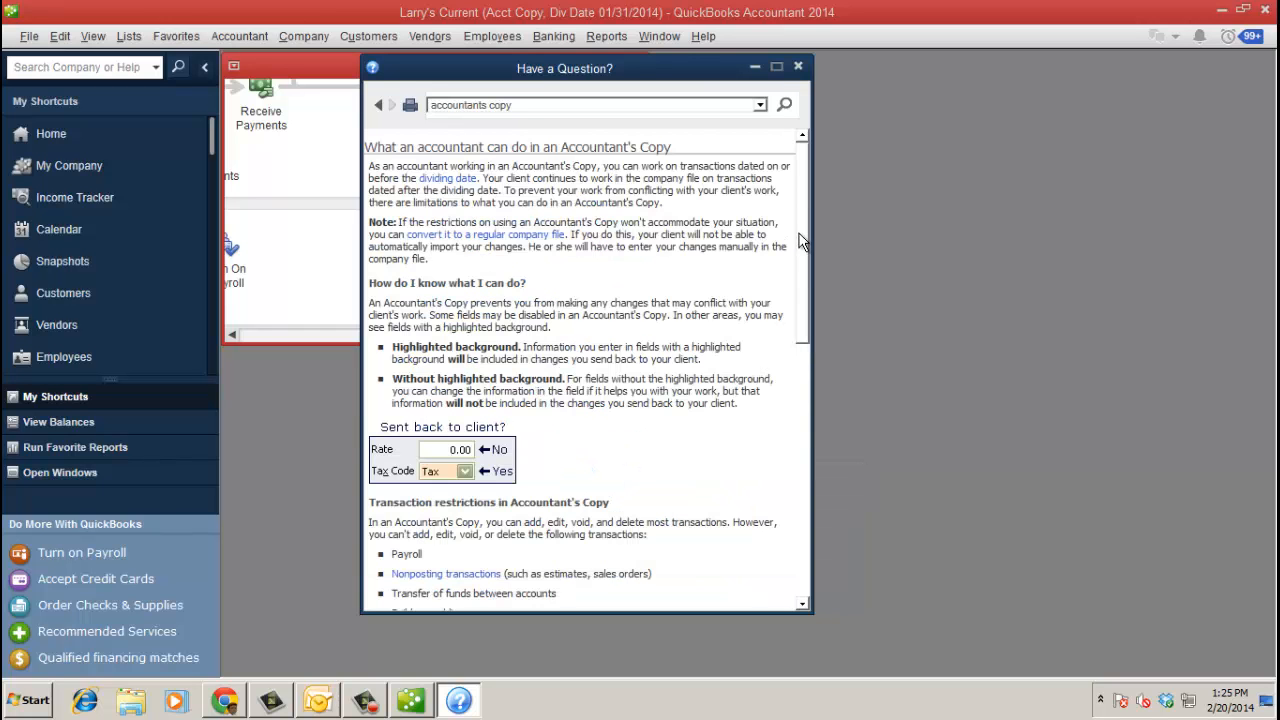
drag(800, 220, 819, 441)
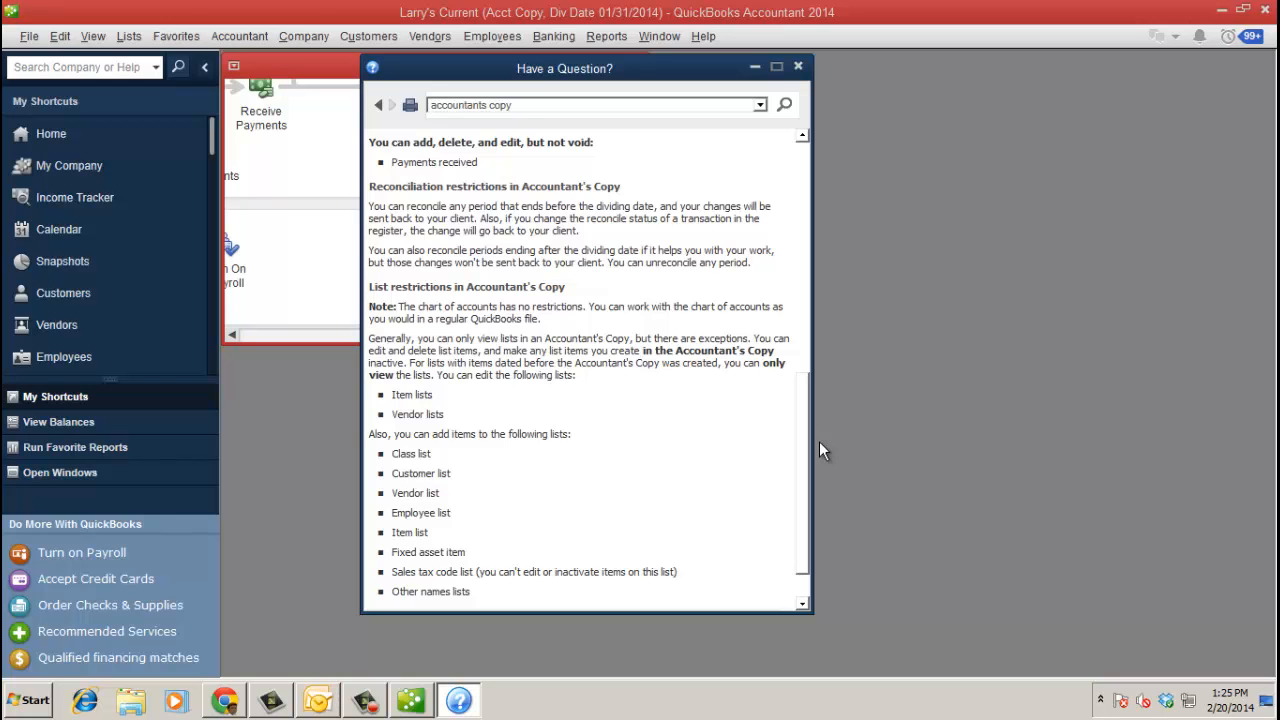
drag(819, 441, 822, 199)
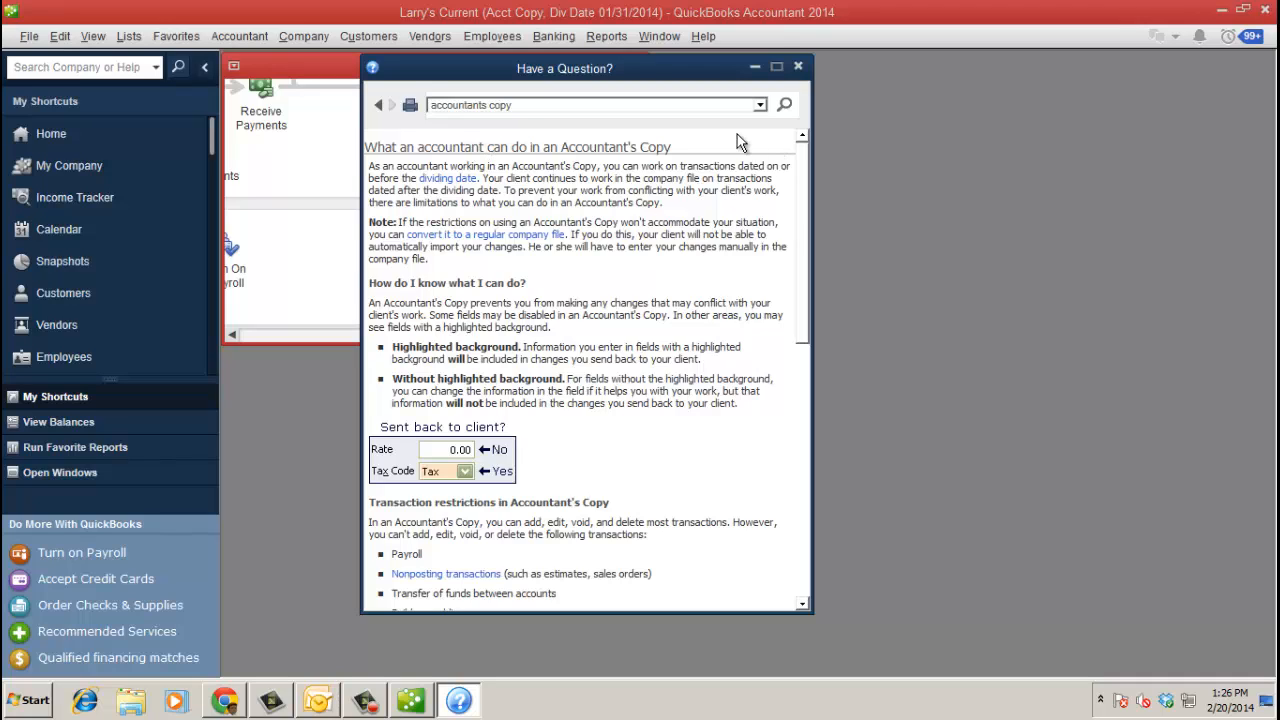
click(798, 67)
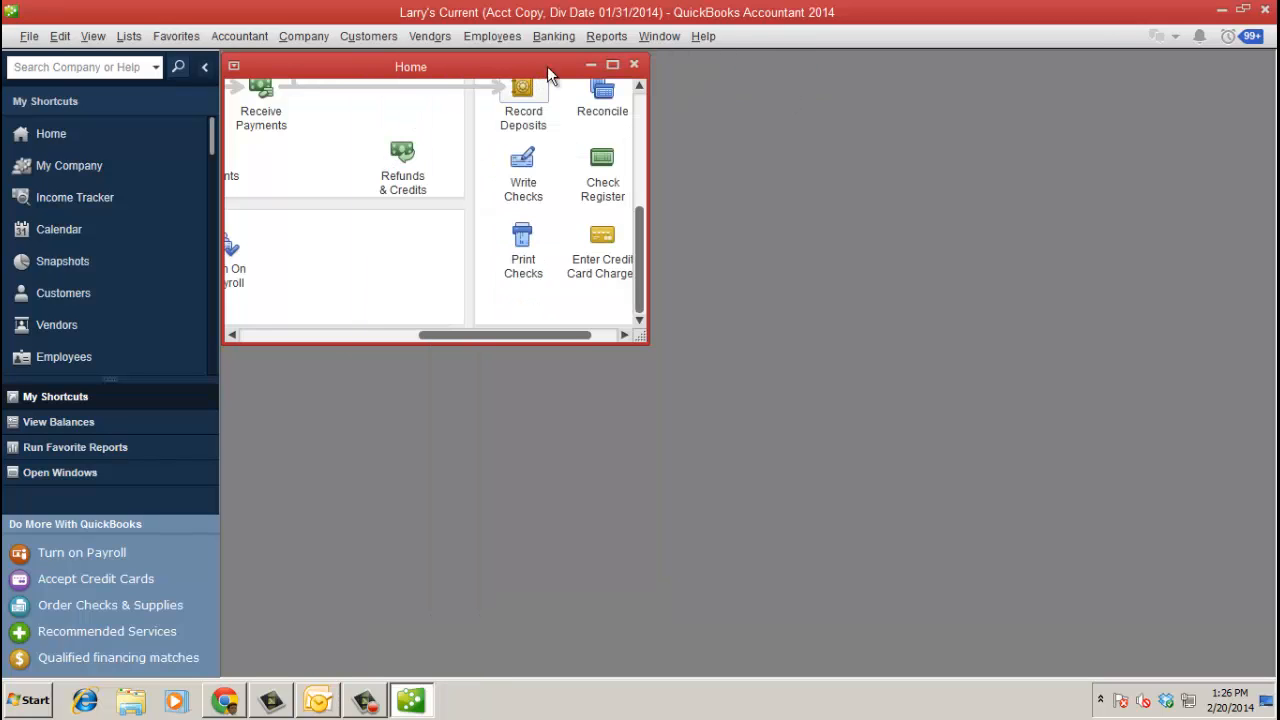
- Maximize the Home window and start Client Data Review, turning off the external accountant notice
click(612, 64)
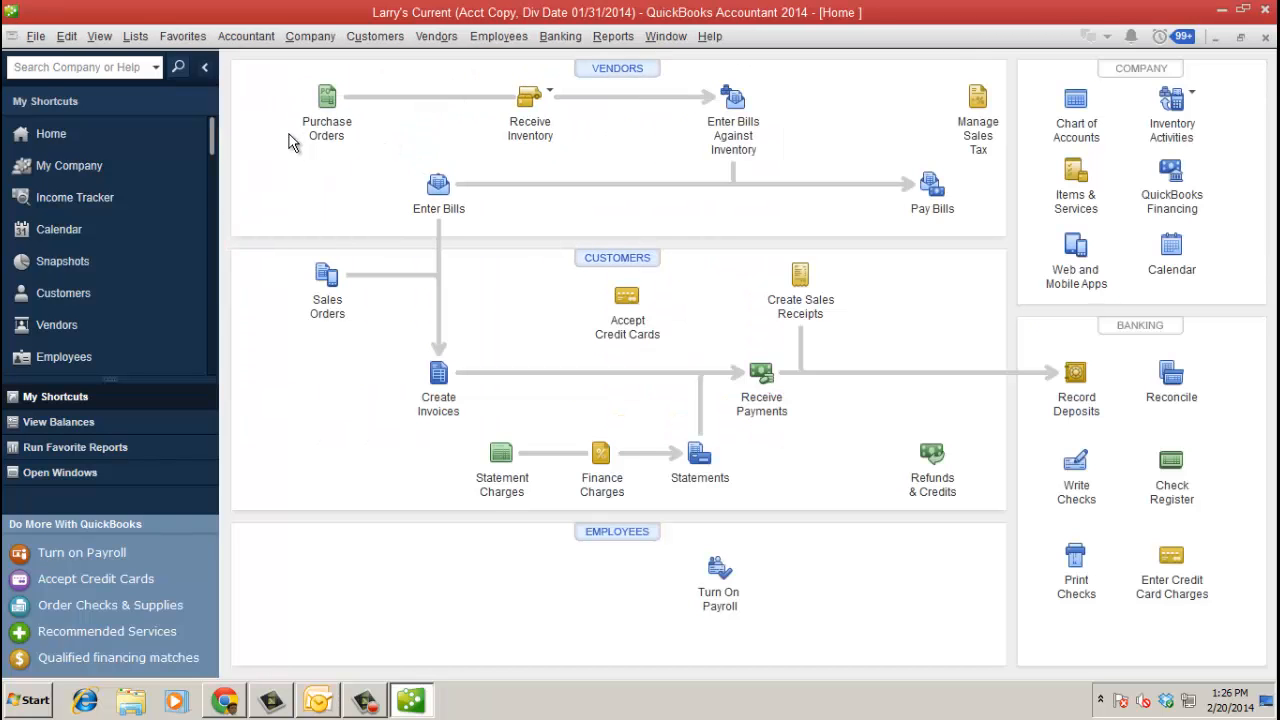
click(246, 36)
mouse_move(317, 158)
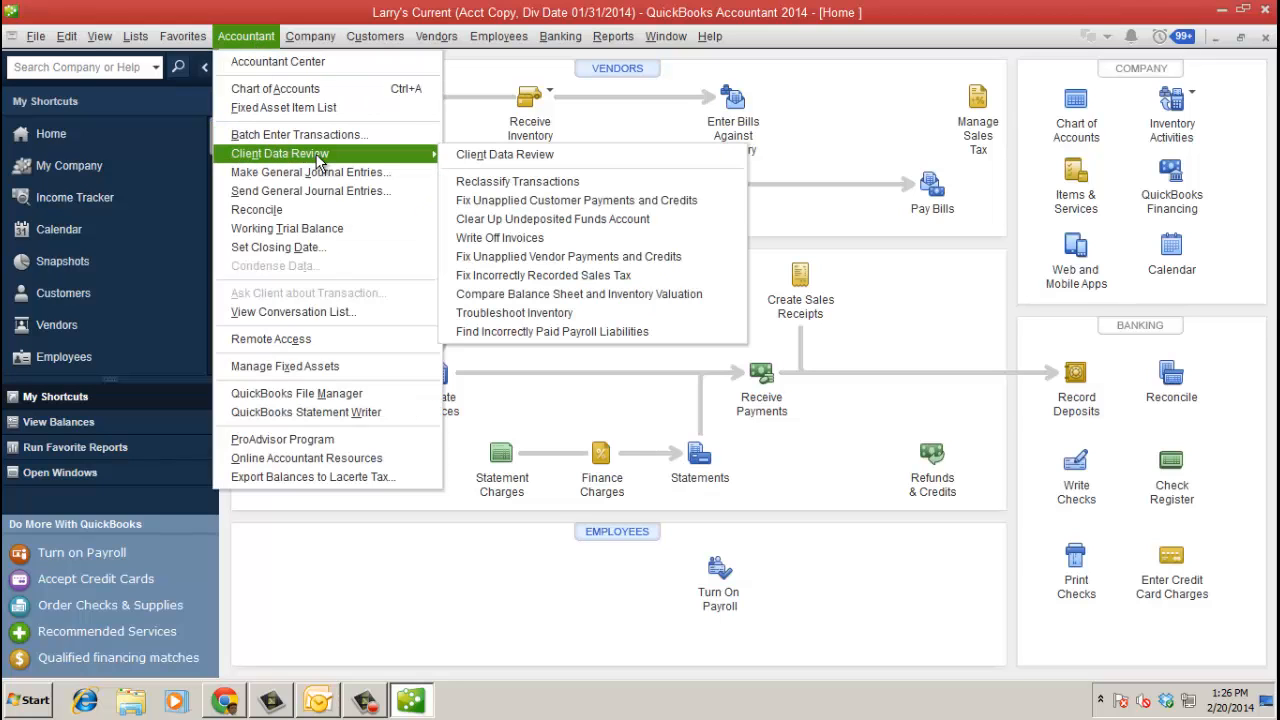
click(525, 157)
click(660, 385)
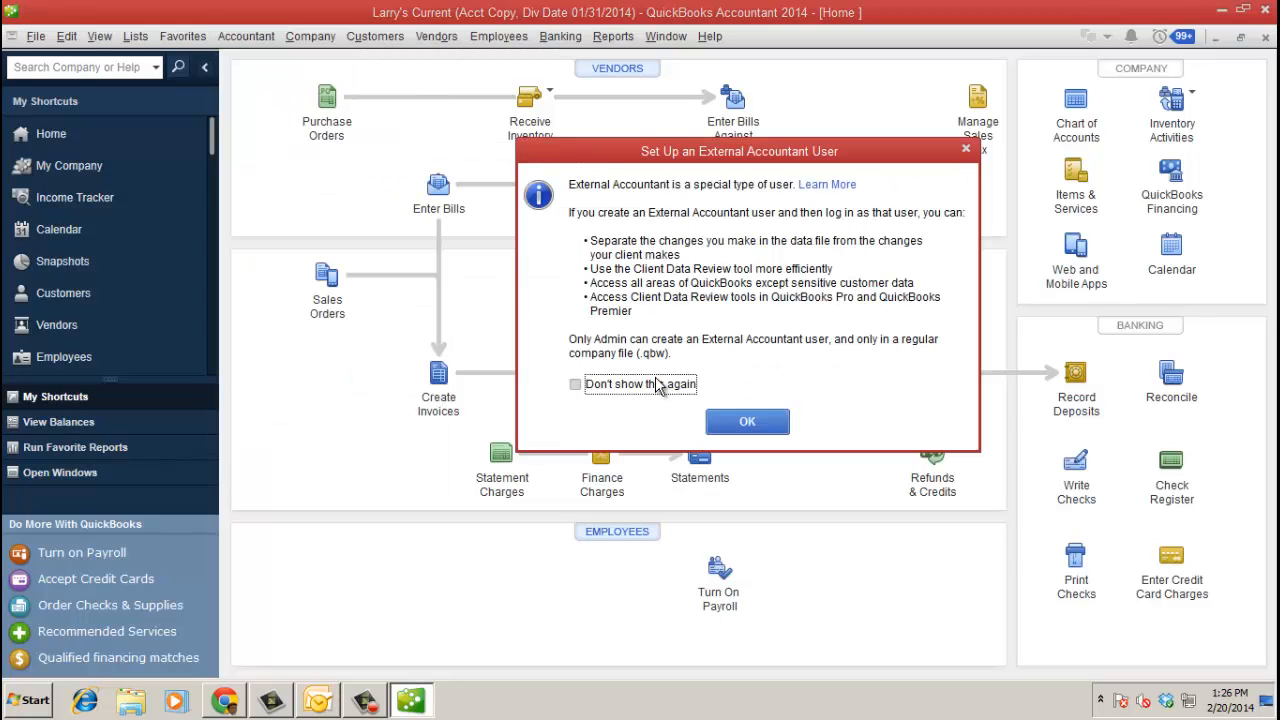
click(747, 421)
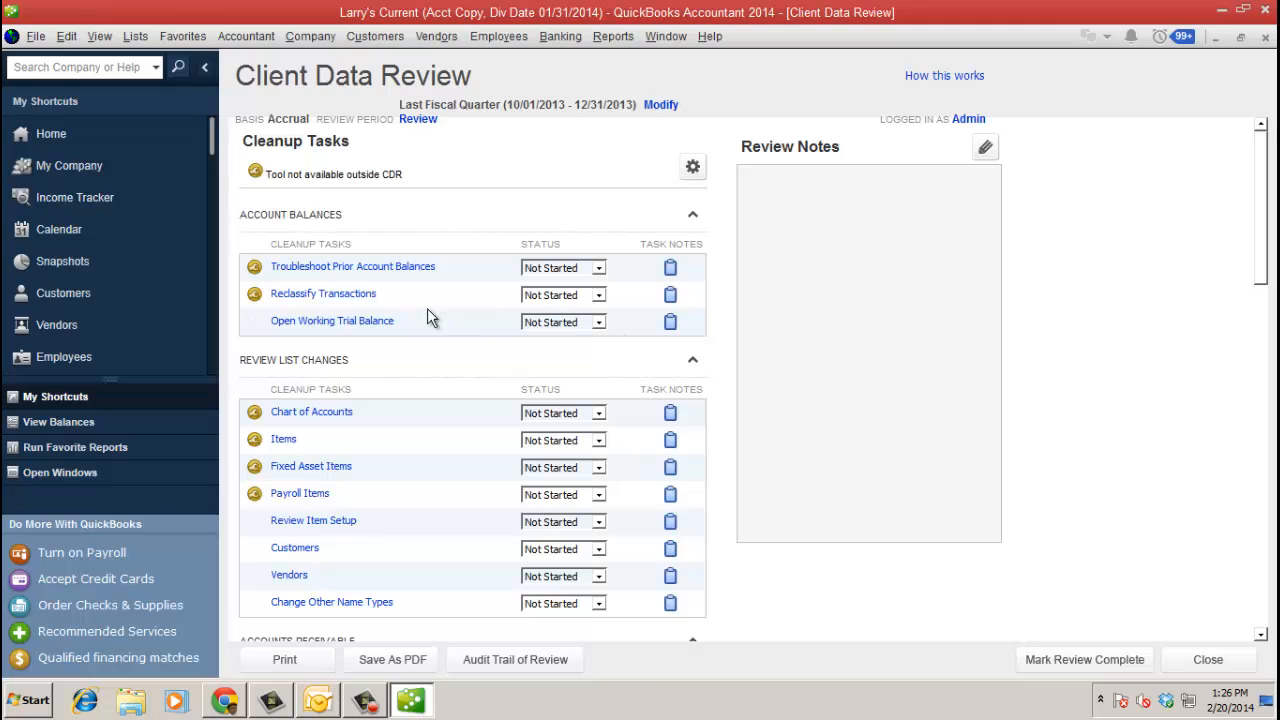
- Reclassify all six Uncategorized Expenses transactions (753.95) to Tools and Misc. Equipment
click(362, 294)
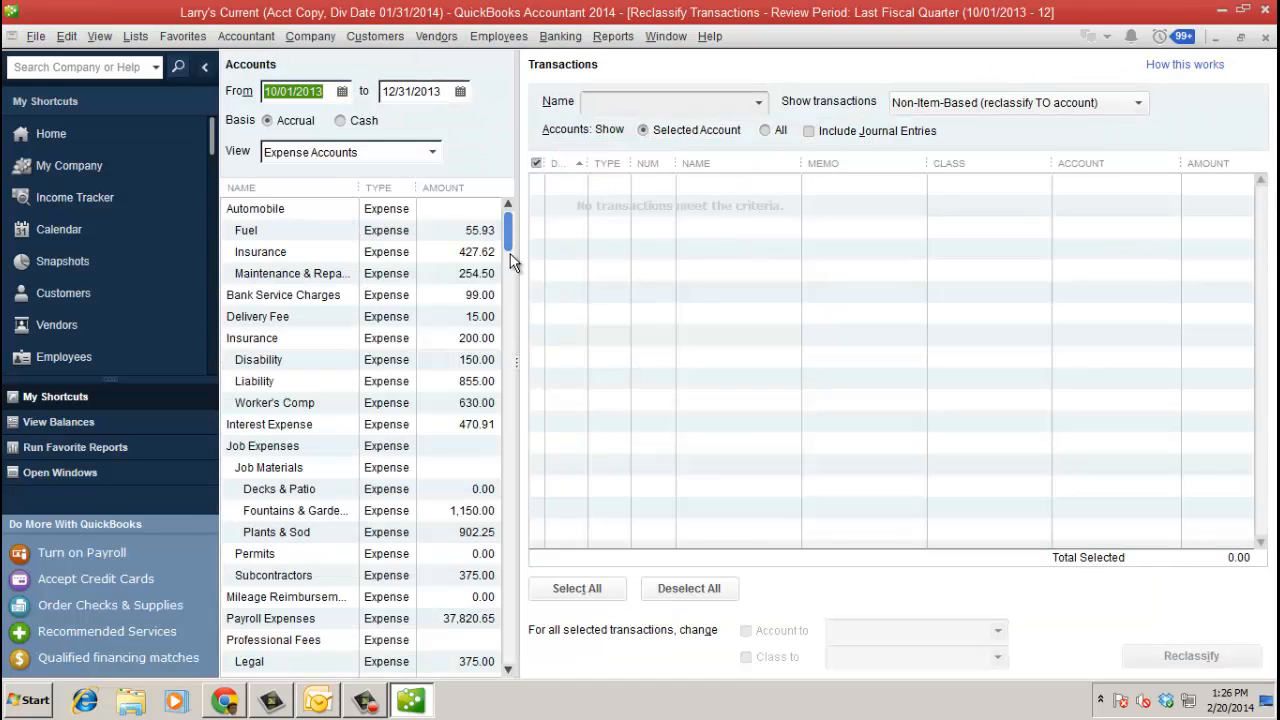
drag(509, 232, 532, 596)
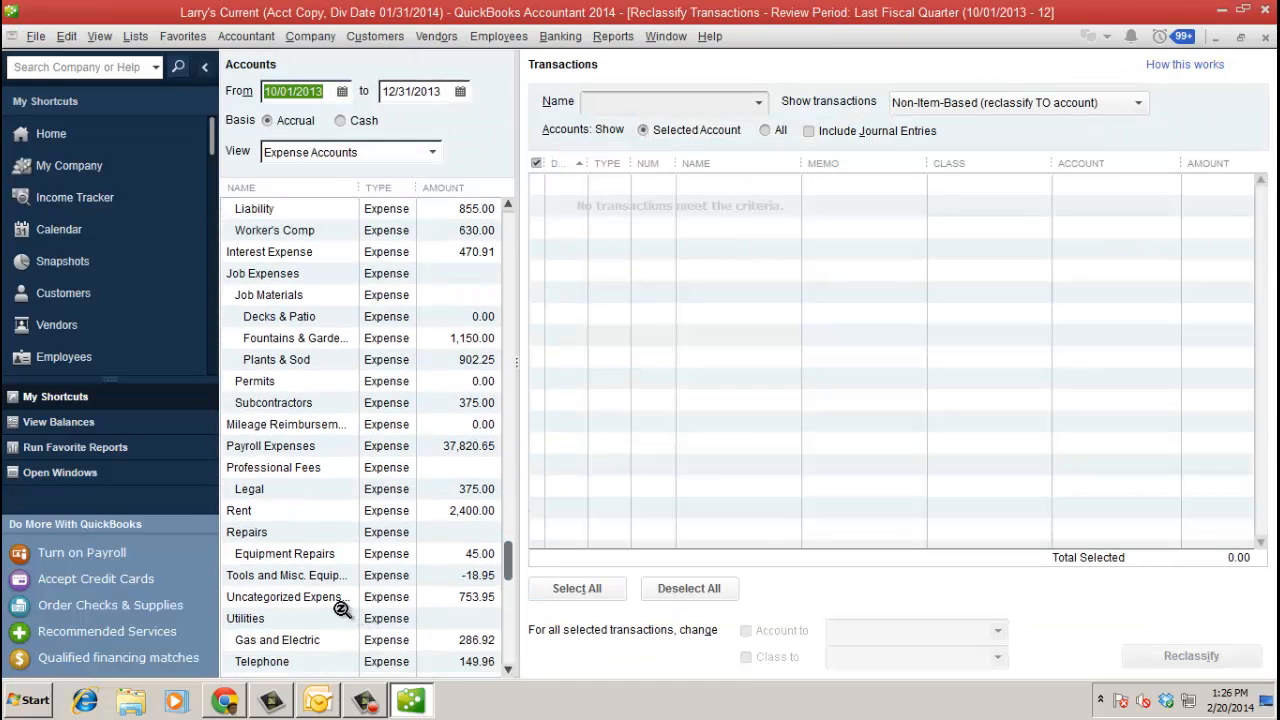
click(335, 597)
click(577, 588)
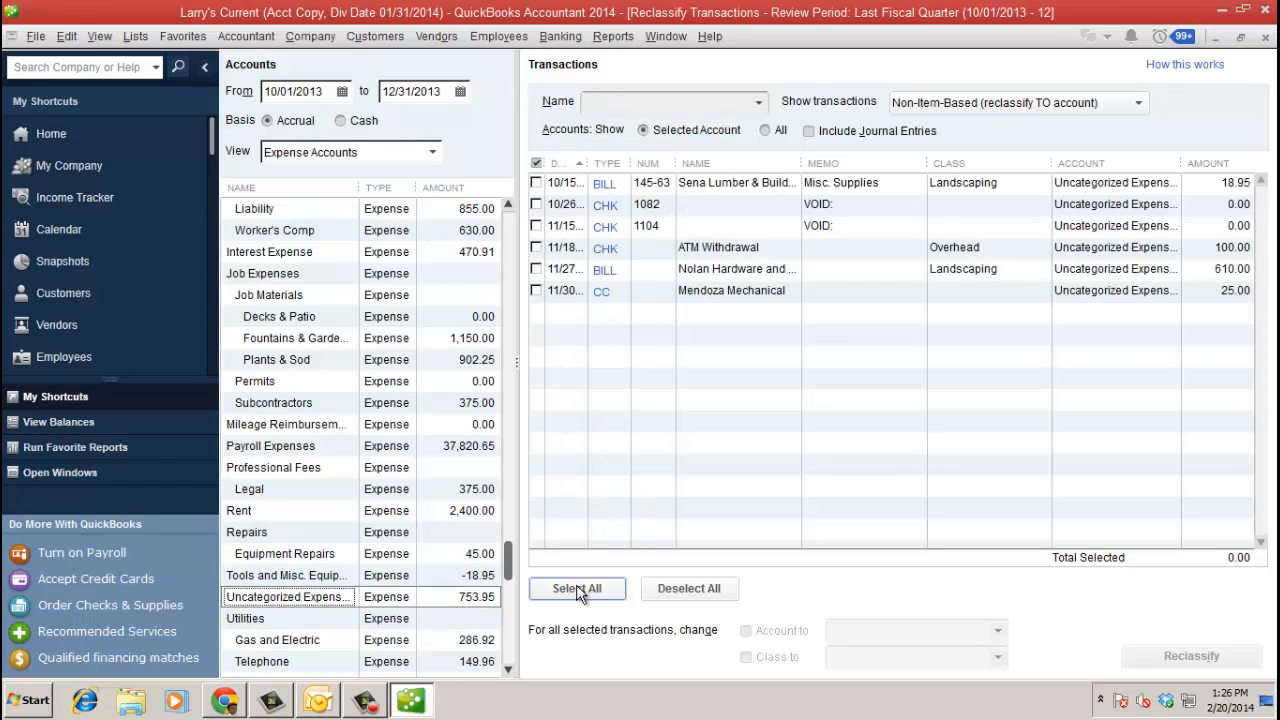
click(746, 631)
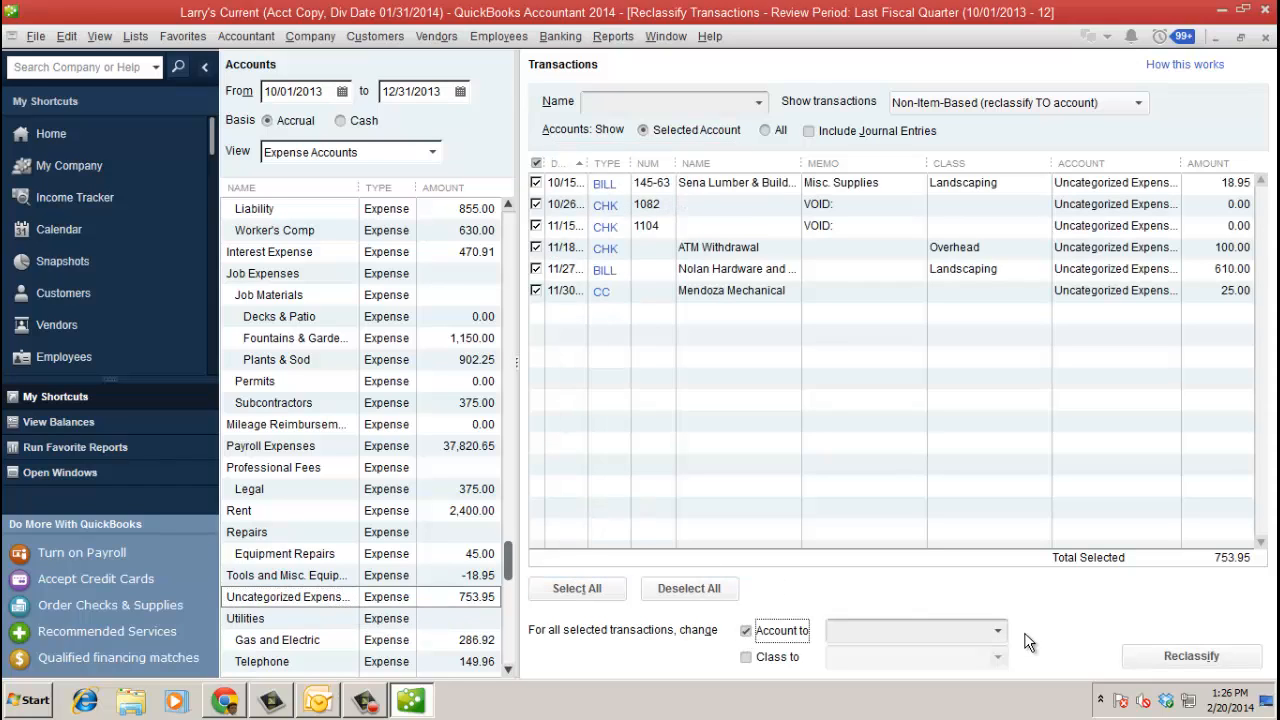
click(991, 633)
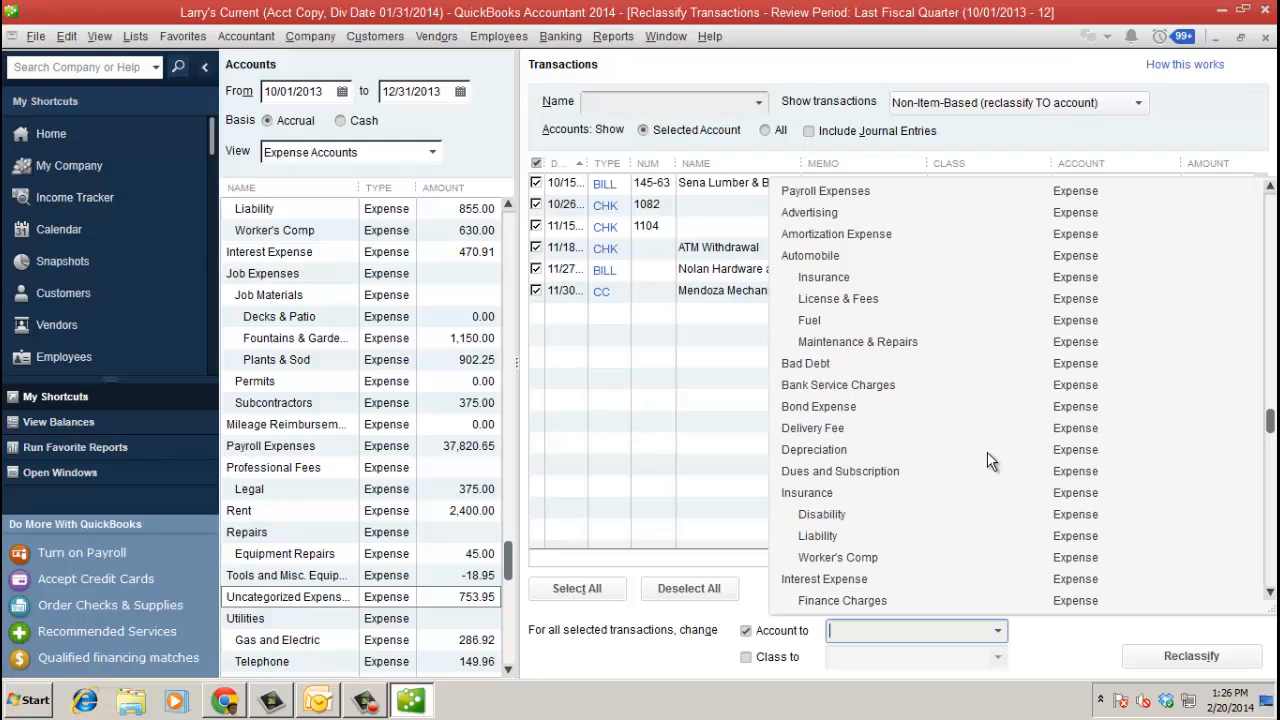
scroll(984, 468, down, 2)
scroll(981, 473, down, 6)
click(975, 497)
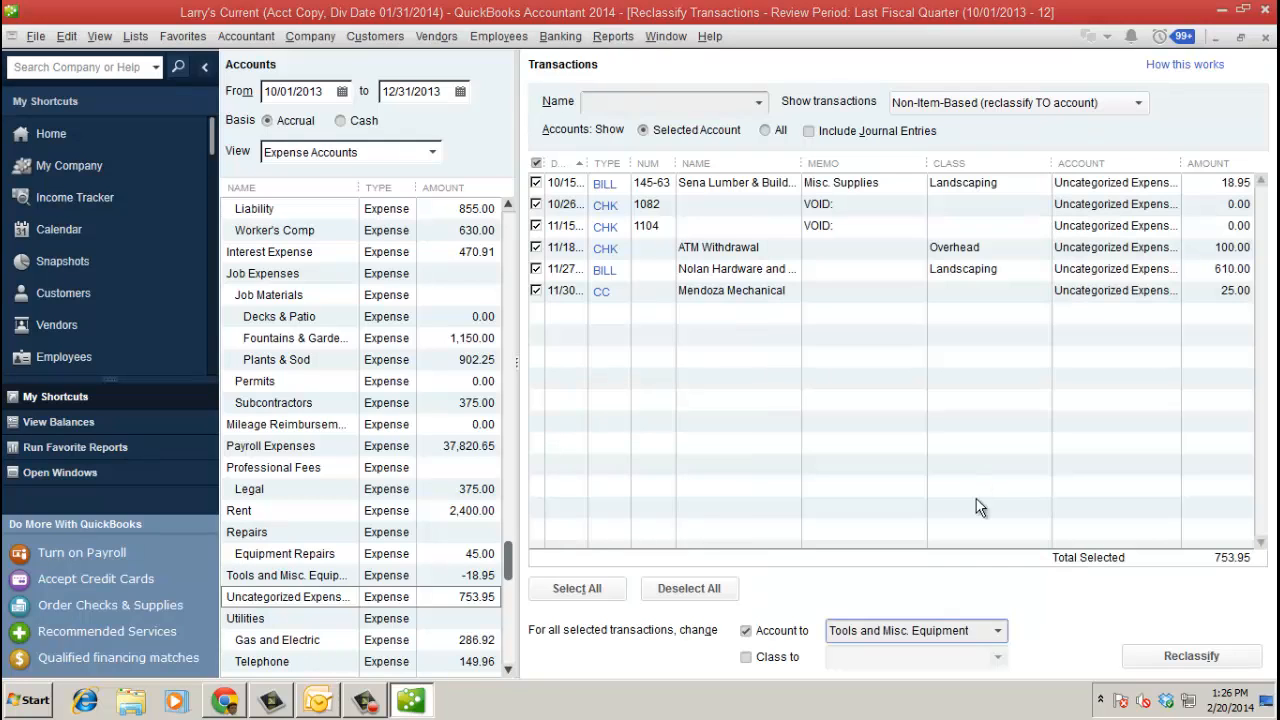
click(1188, 658)
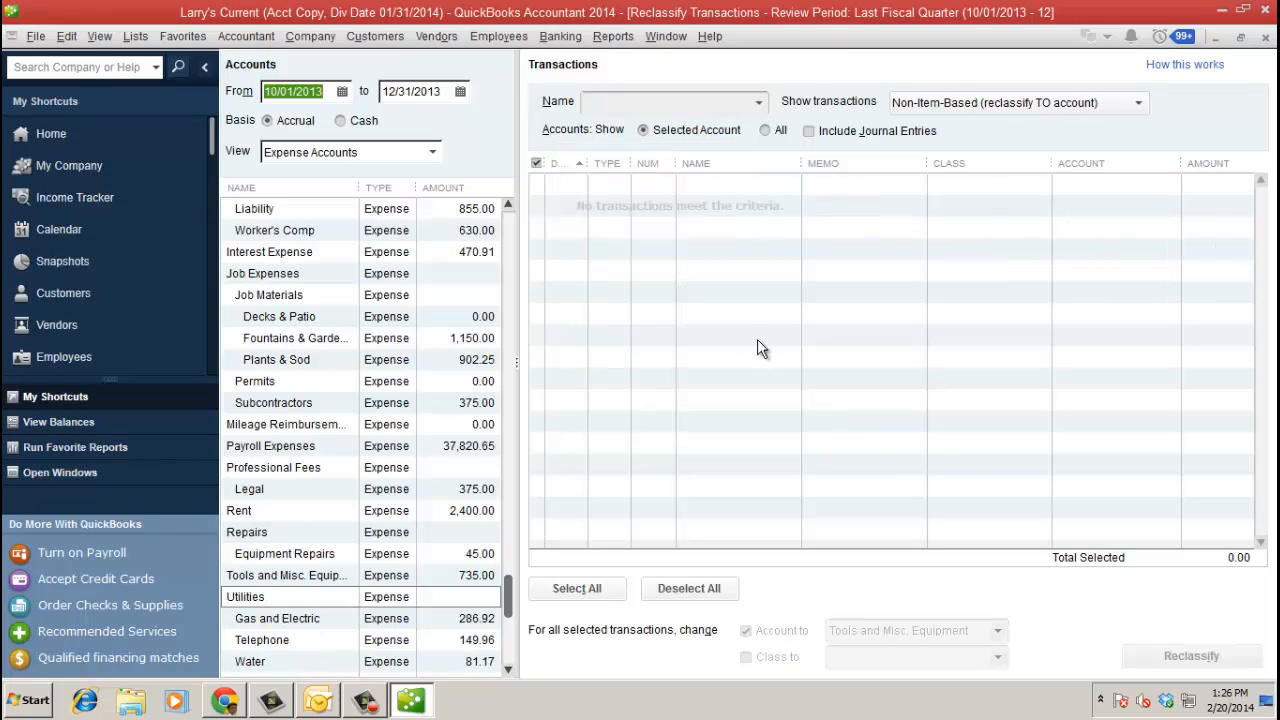
- Record adjusting entry A108 for 699.12 with Bayshore Water on Accounts Payable, plus reversing entry A108R
click(1265, 38)
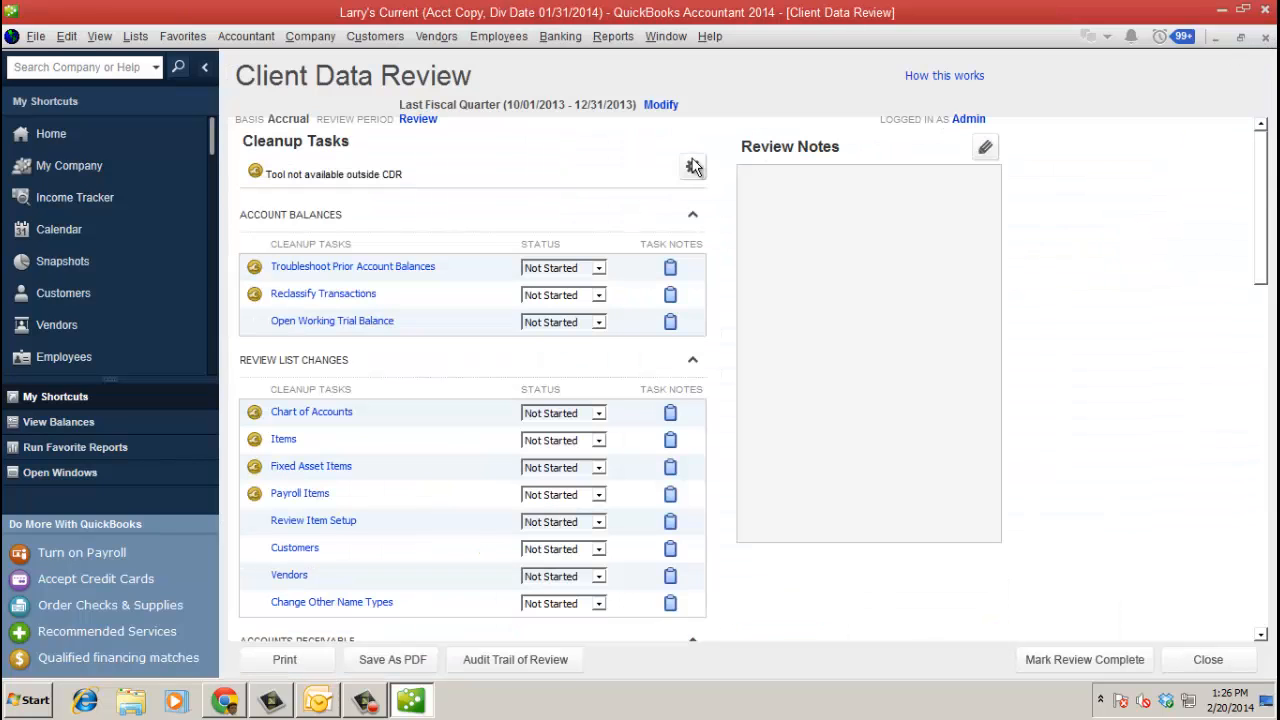
click(401, 266)
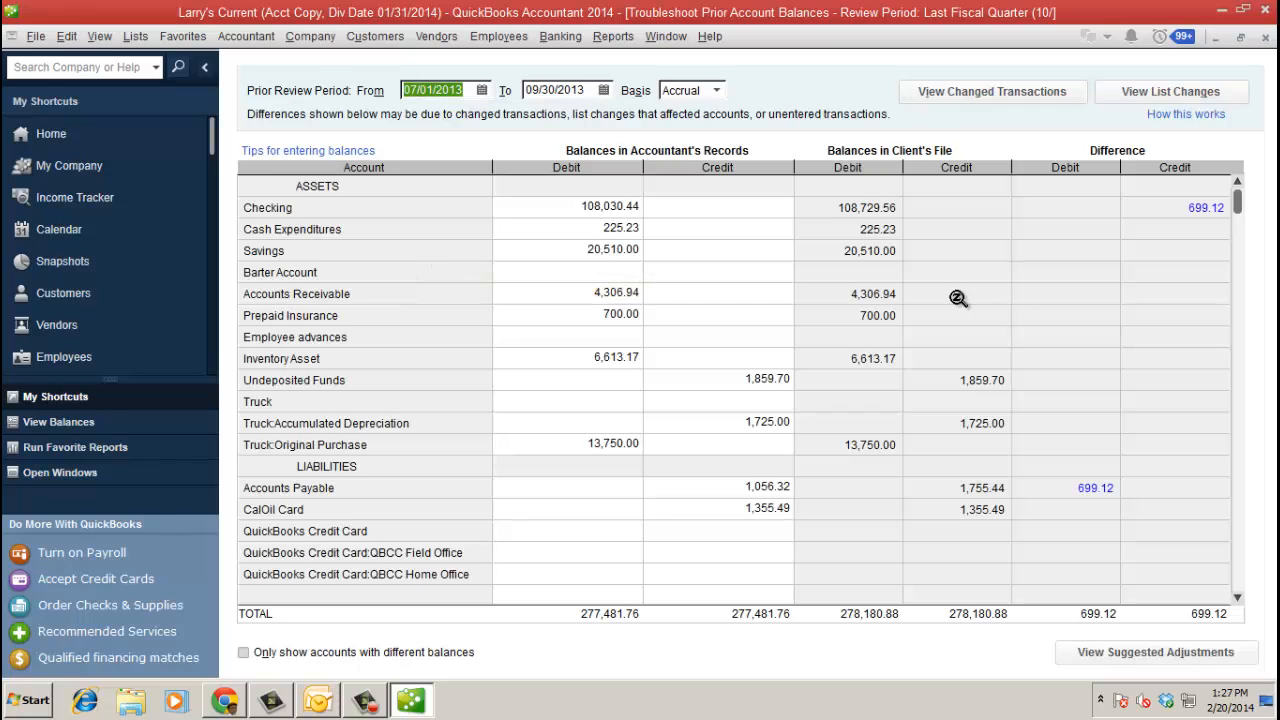
click(1126, 652)
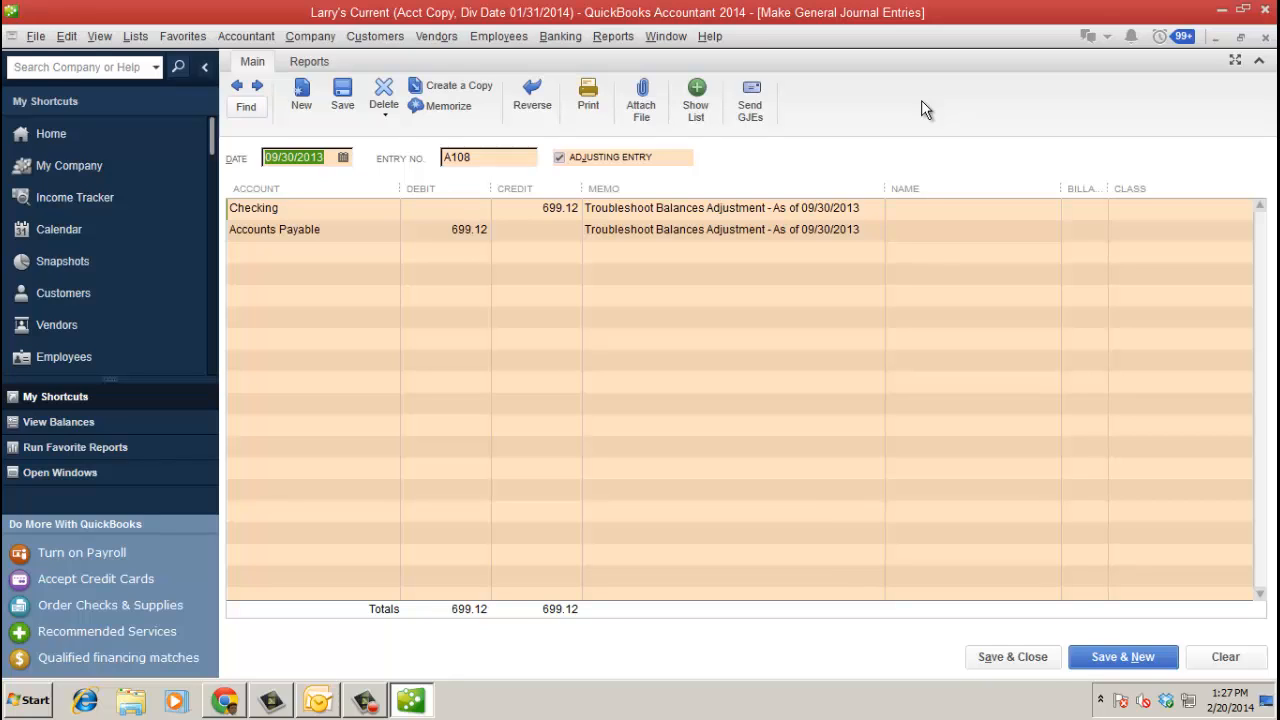
click(1013, 657)
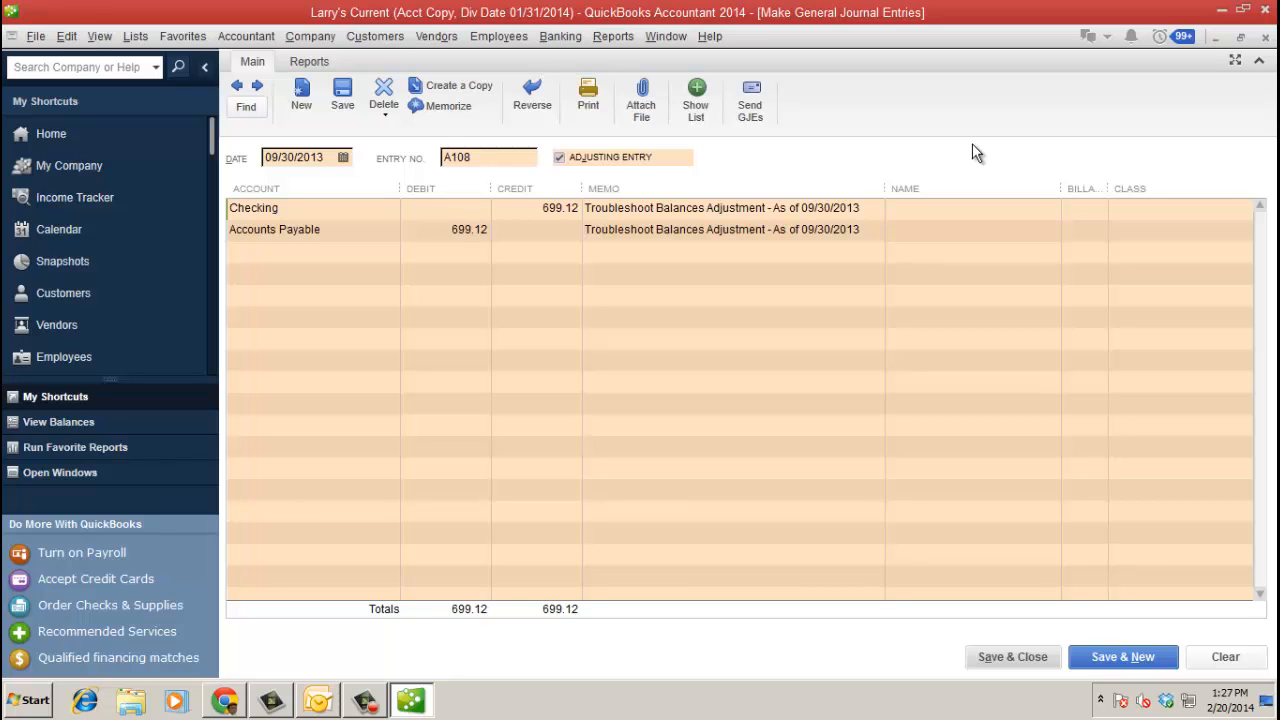
click(972, 230)
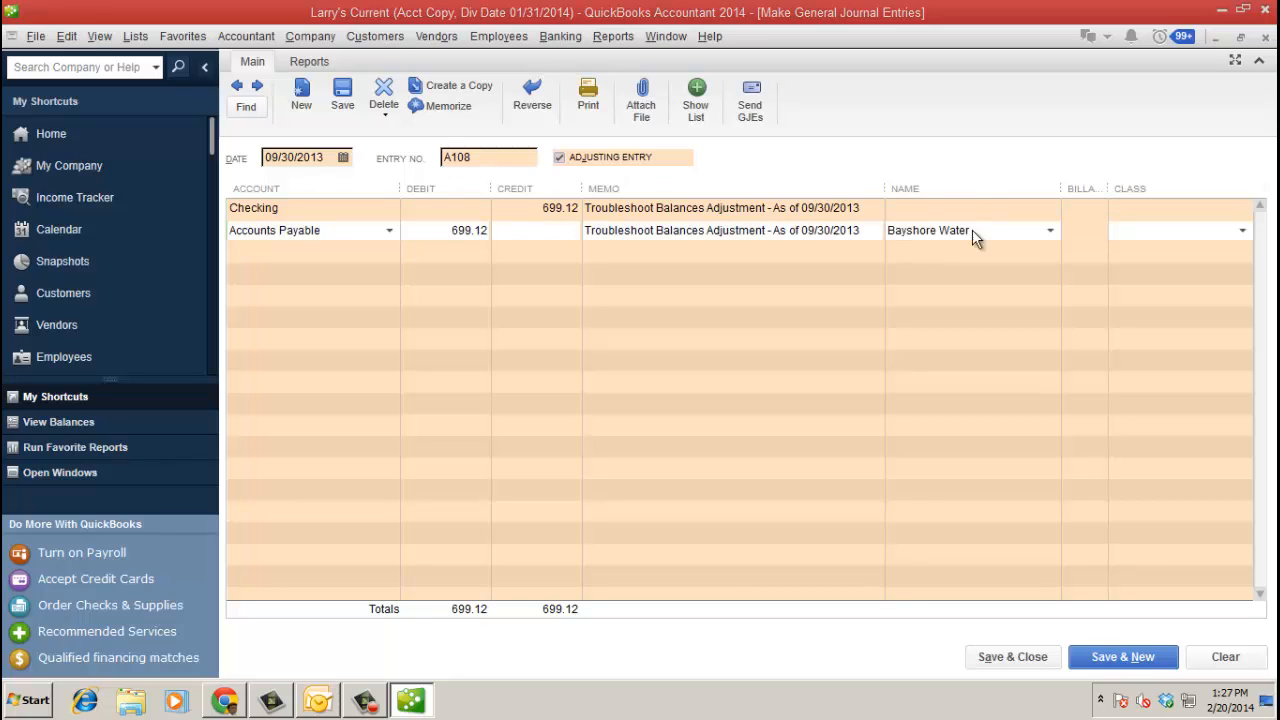
click(1027, 656)
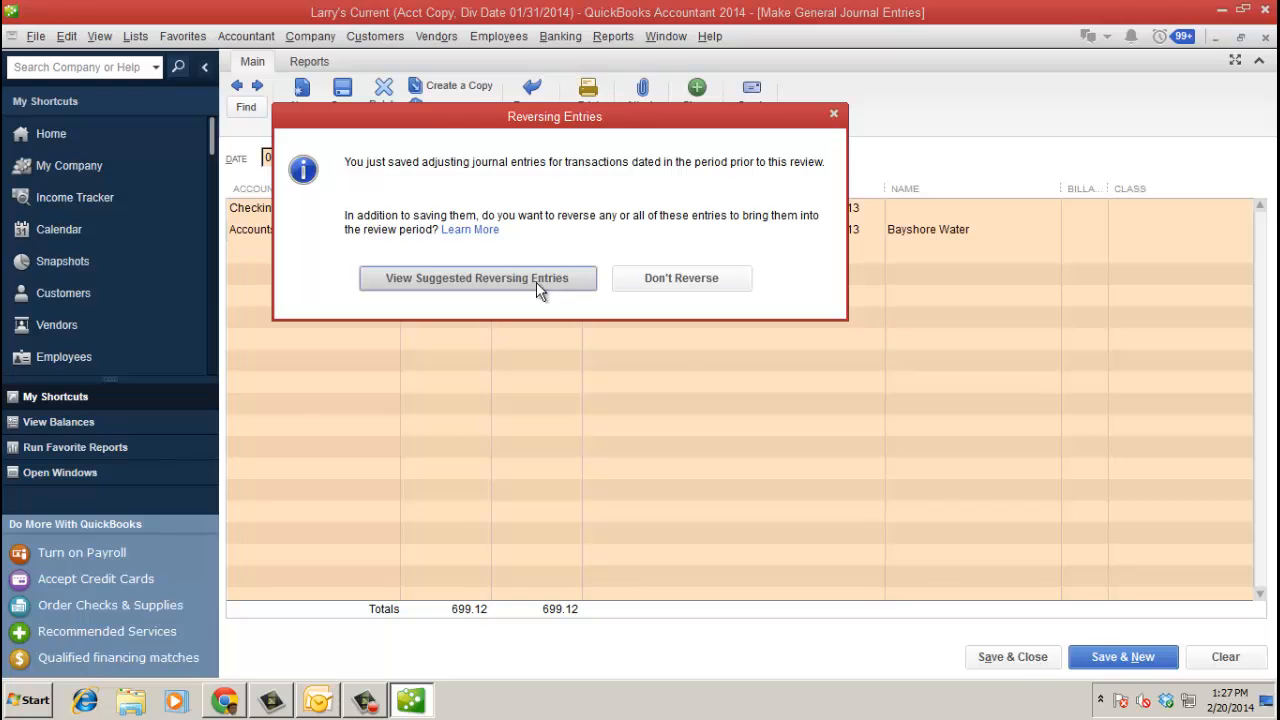
click(524, 278)
click(1027, 657)
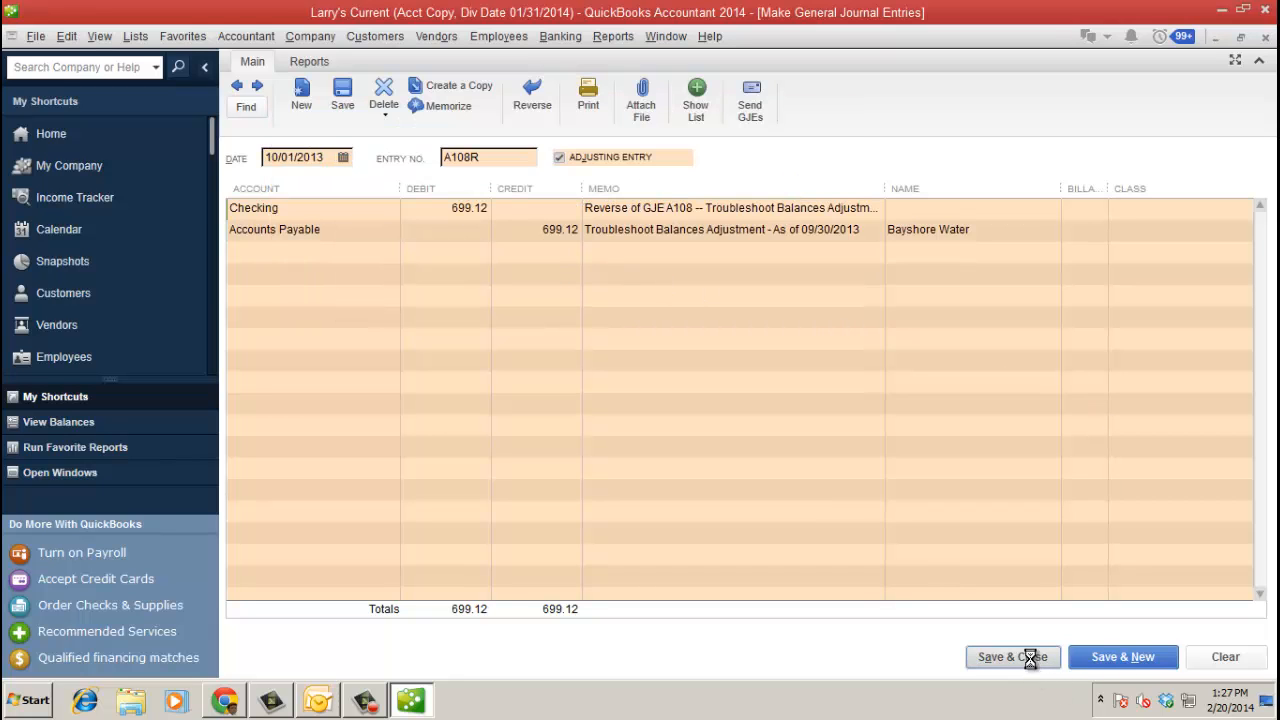
- Apply Cal Gas & Electric's 137.50 credit to its 12/14/2013 bill, then close both review windows
click(1265, 37)
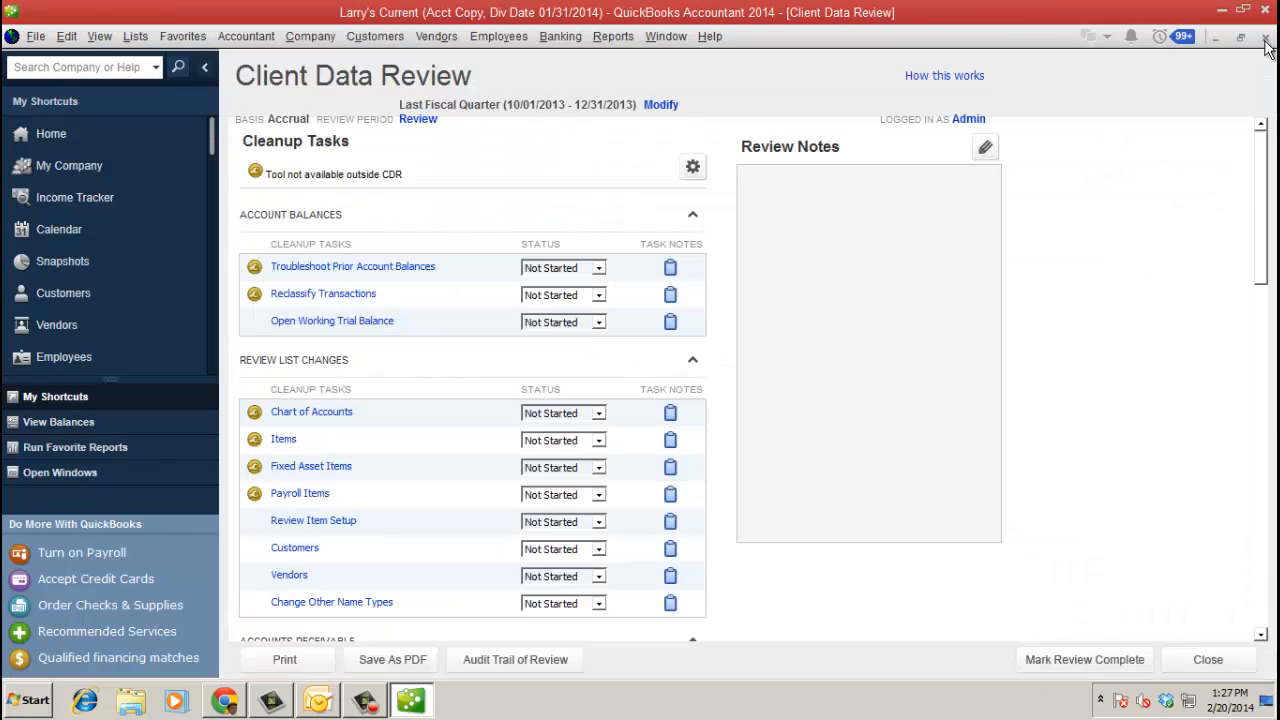
scroll(1100, 445, down, 5)
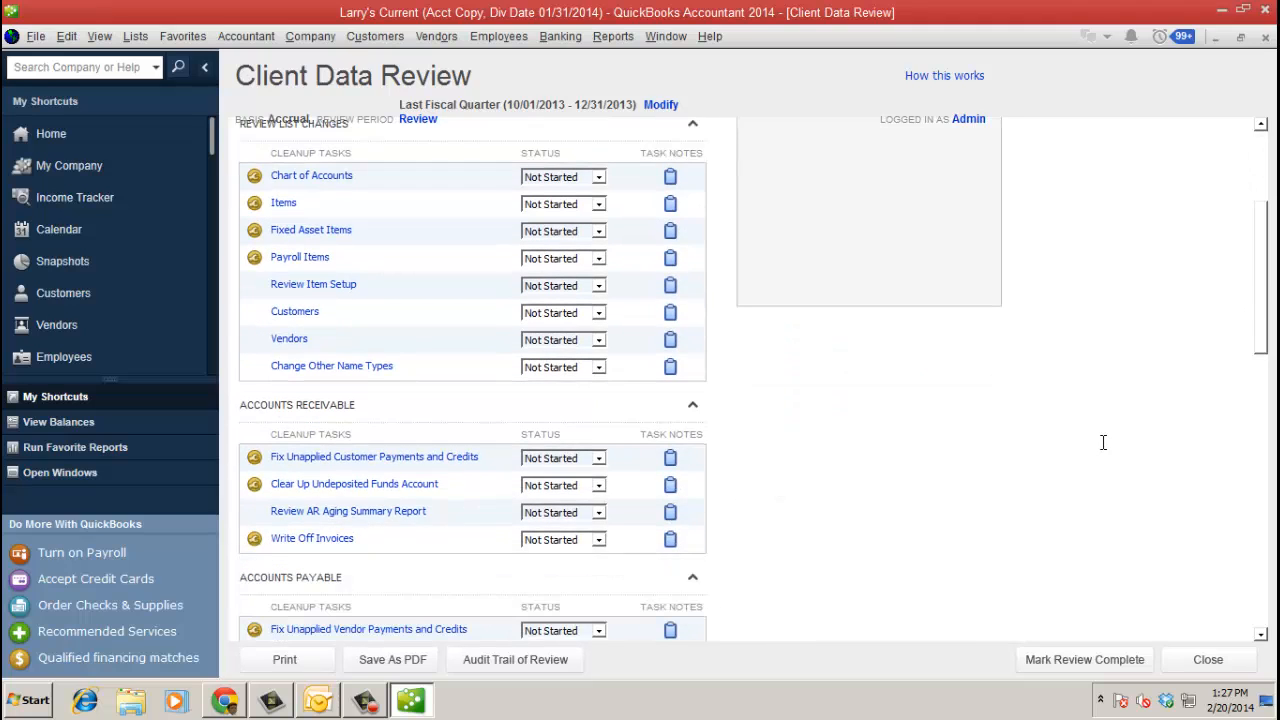
click(434, 456)
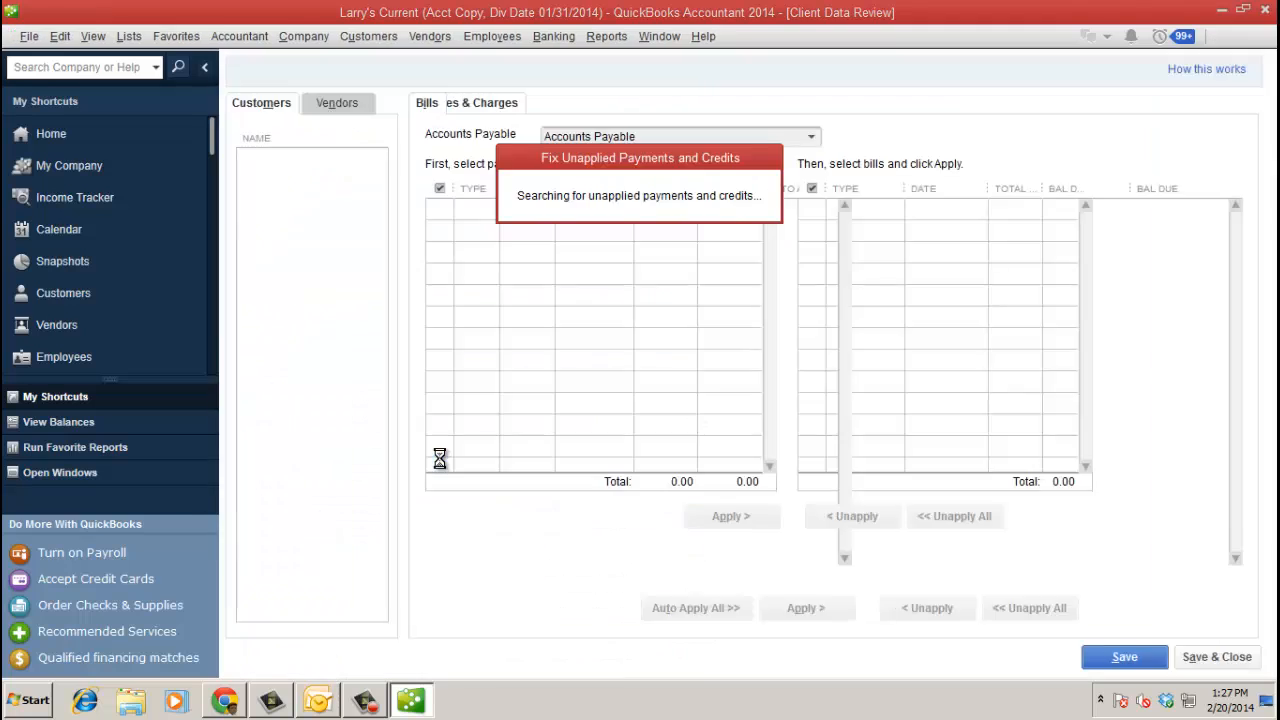
click(350, 106)
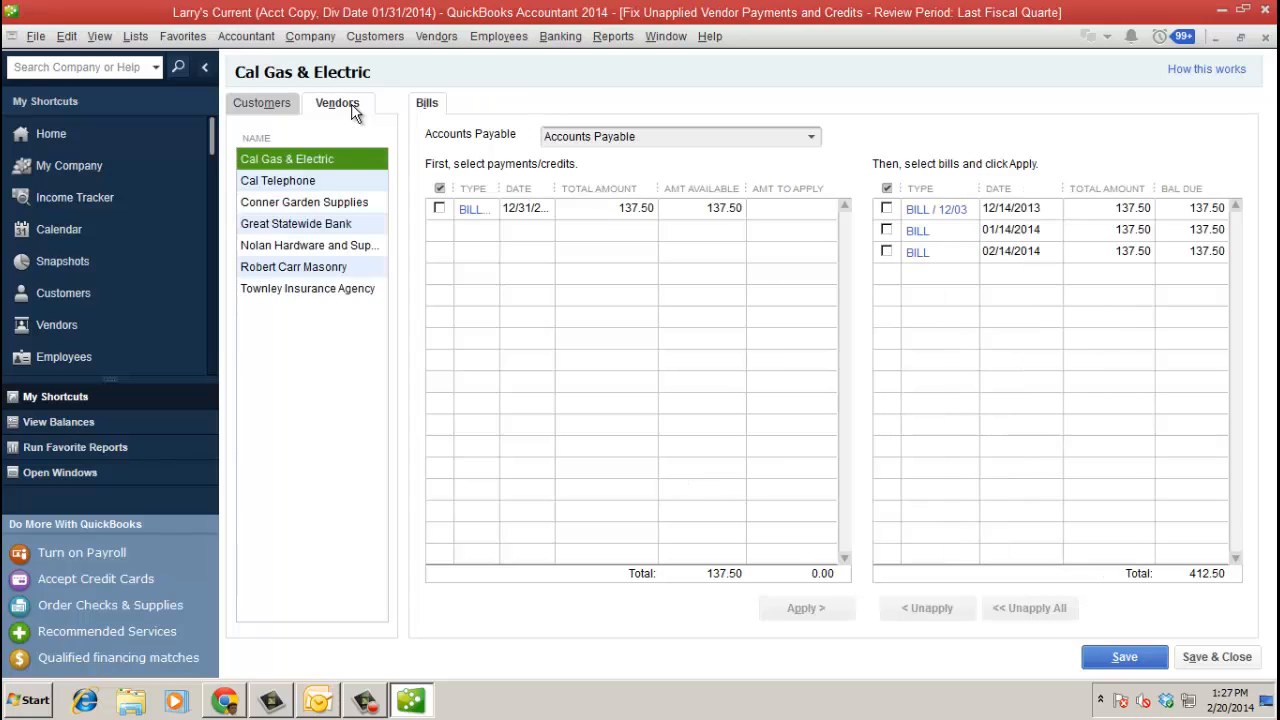
click(439, 208)
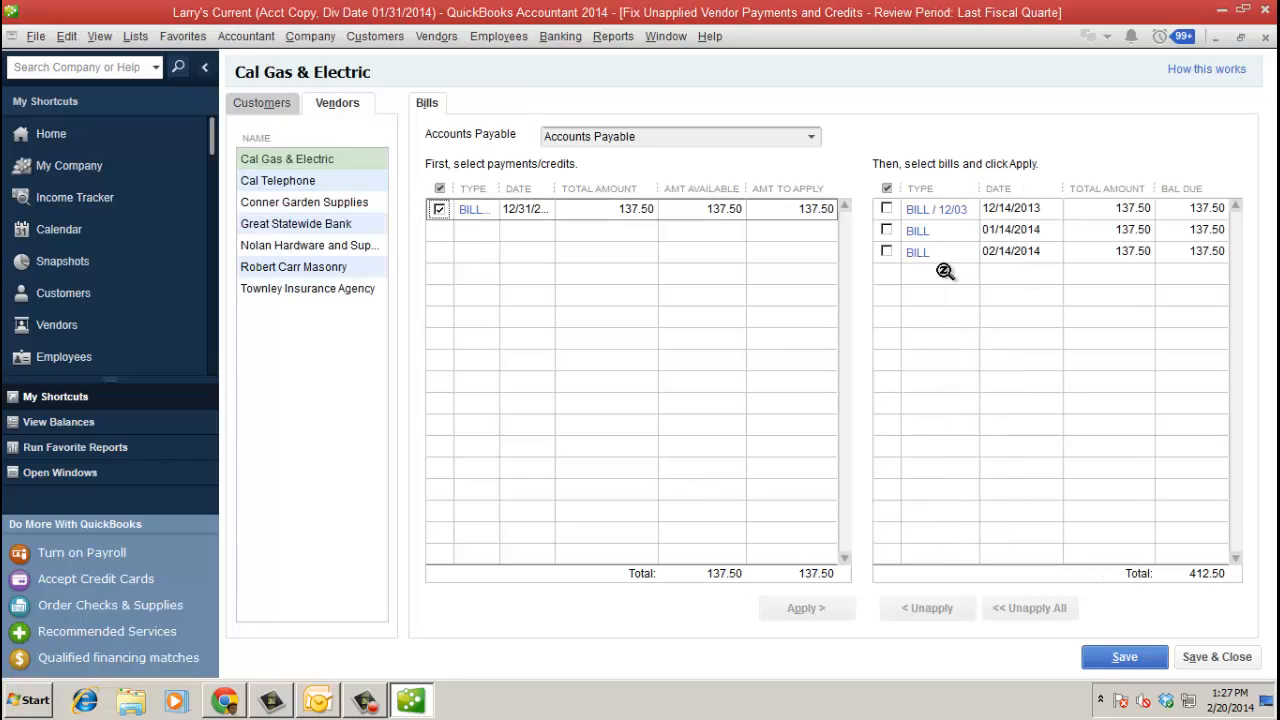
click(886, 209)
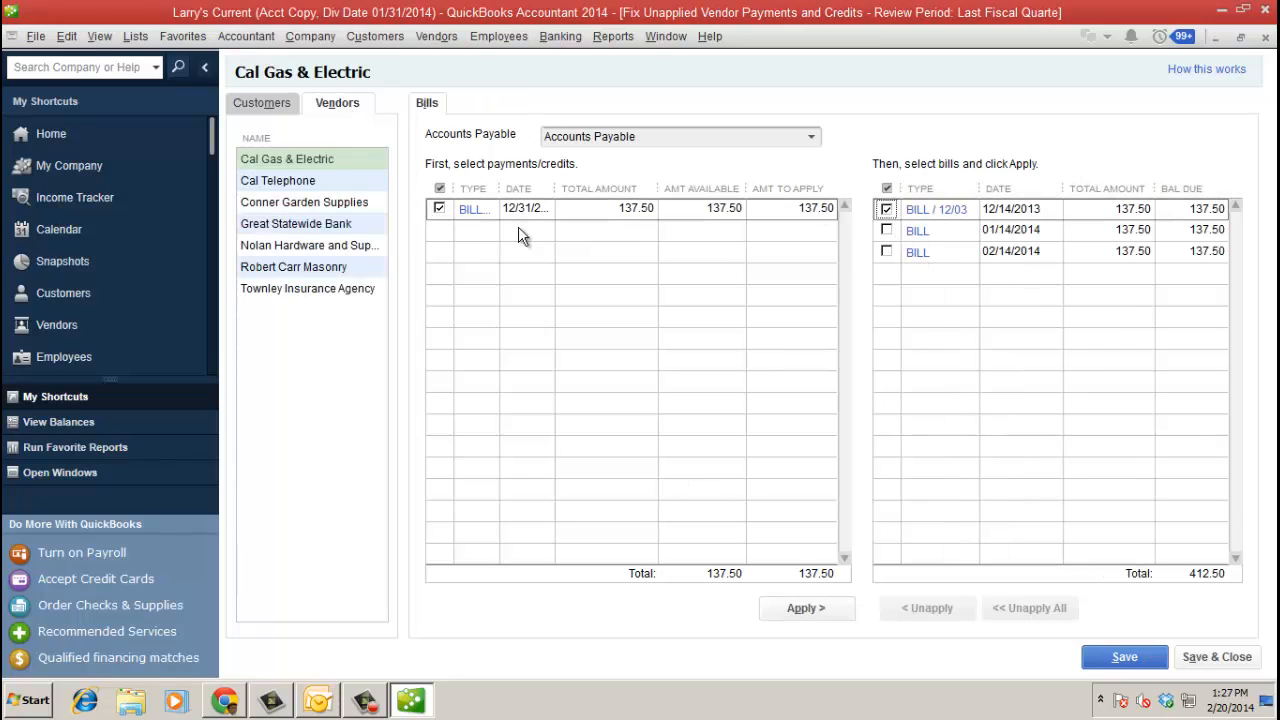
click(1112, 660)
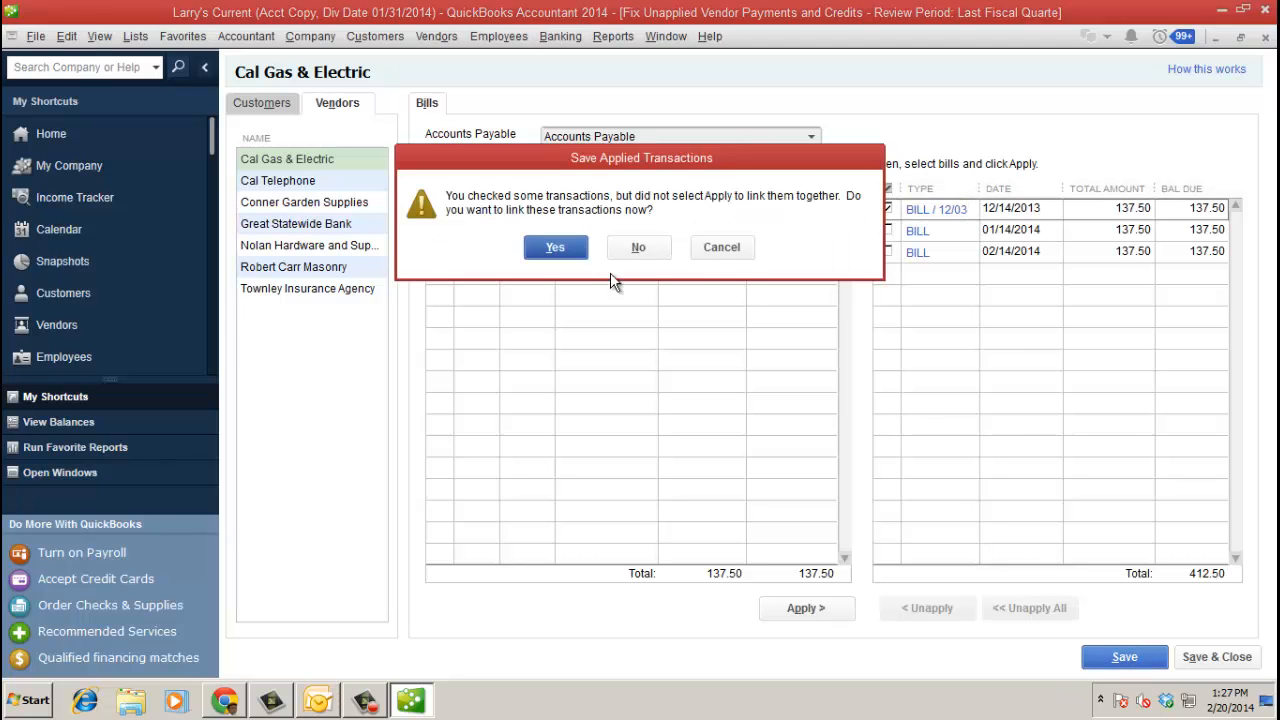
click(572, 252)
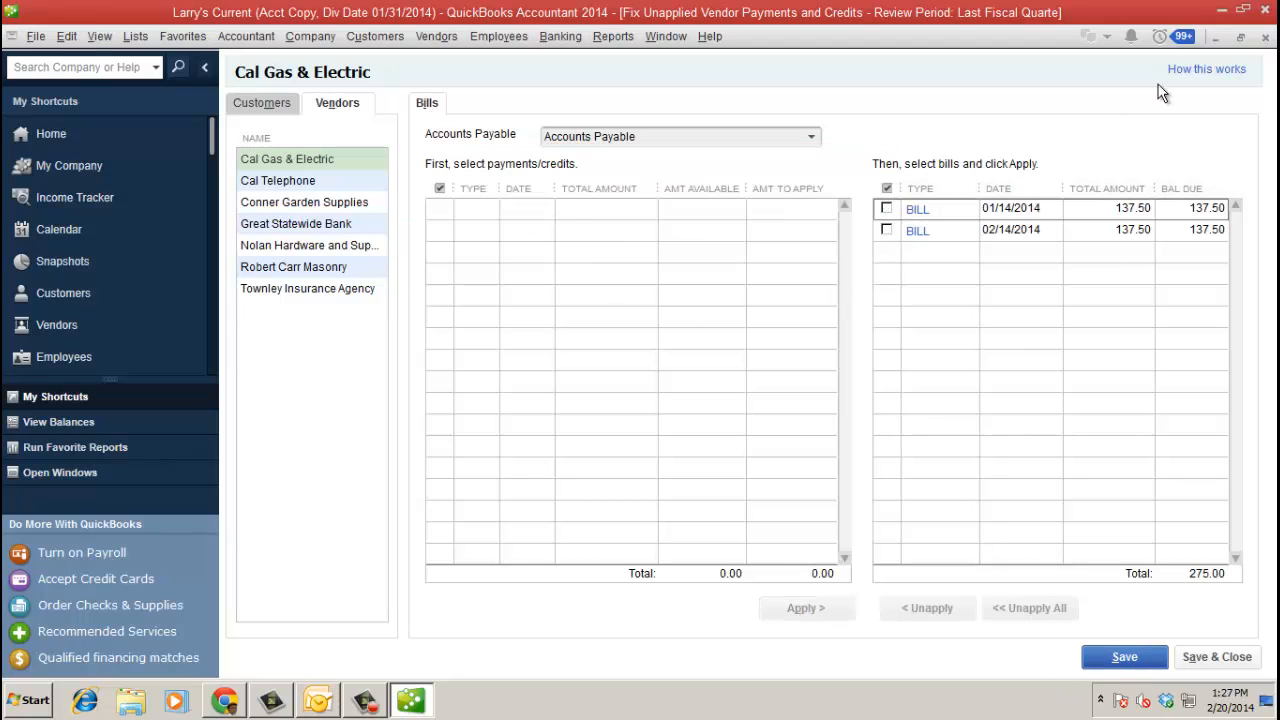
click(1264, 37)
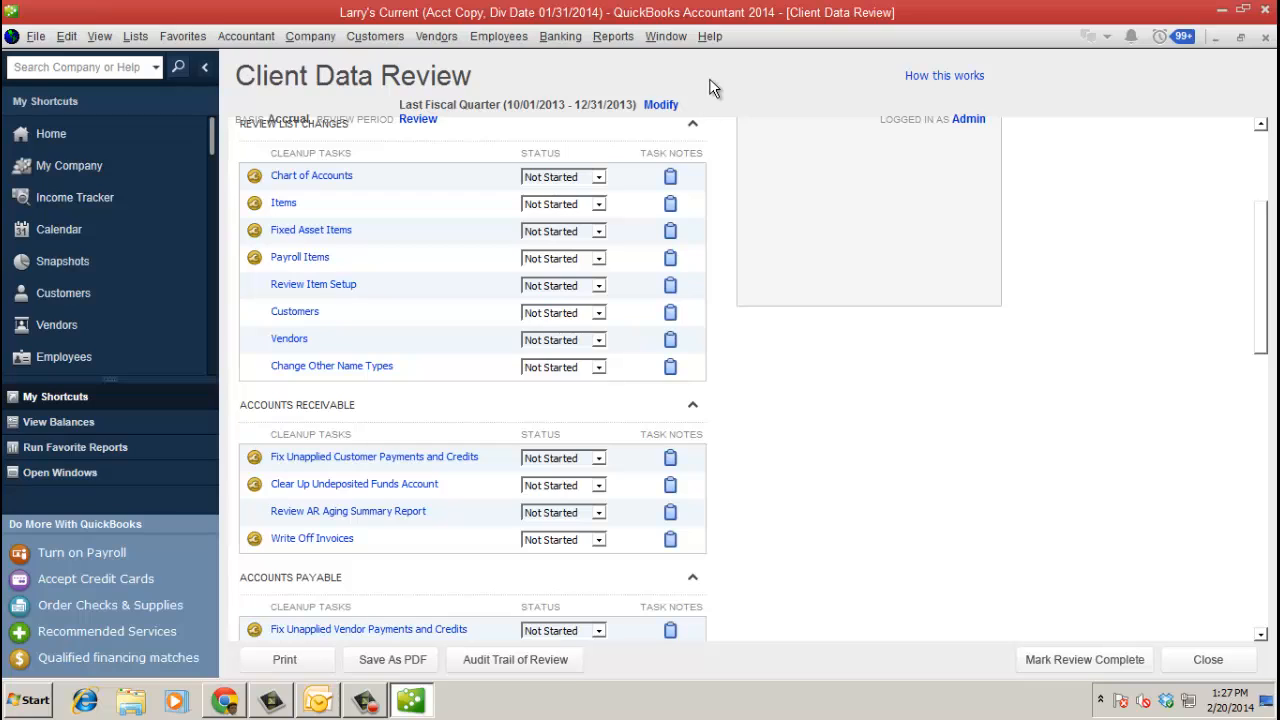
click(1265, 37)
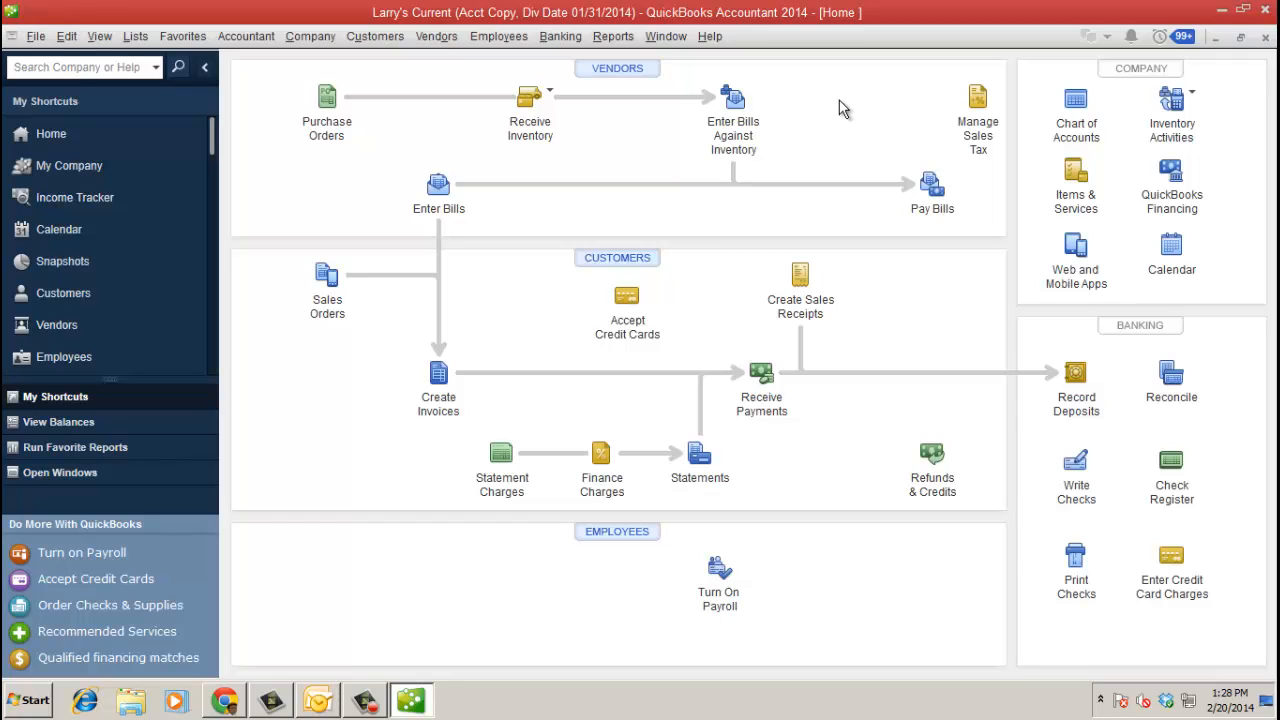
- Open the Accountant's Copy View/Export Changes for Client list
click(34, 38)
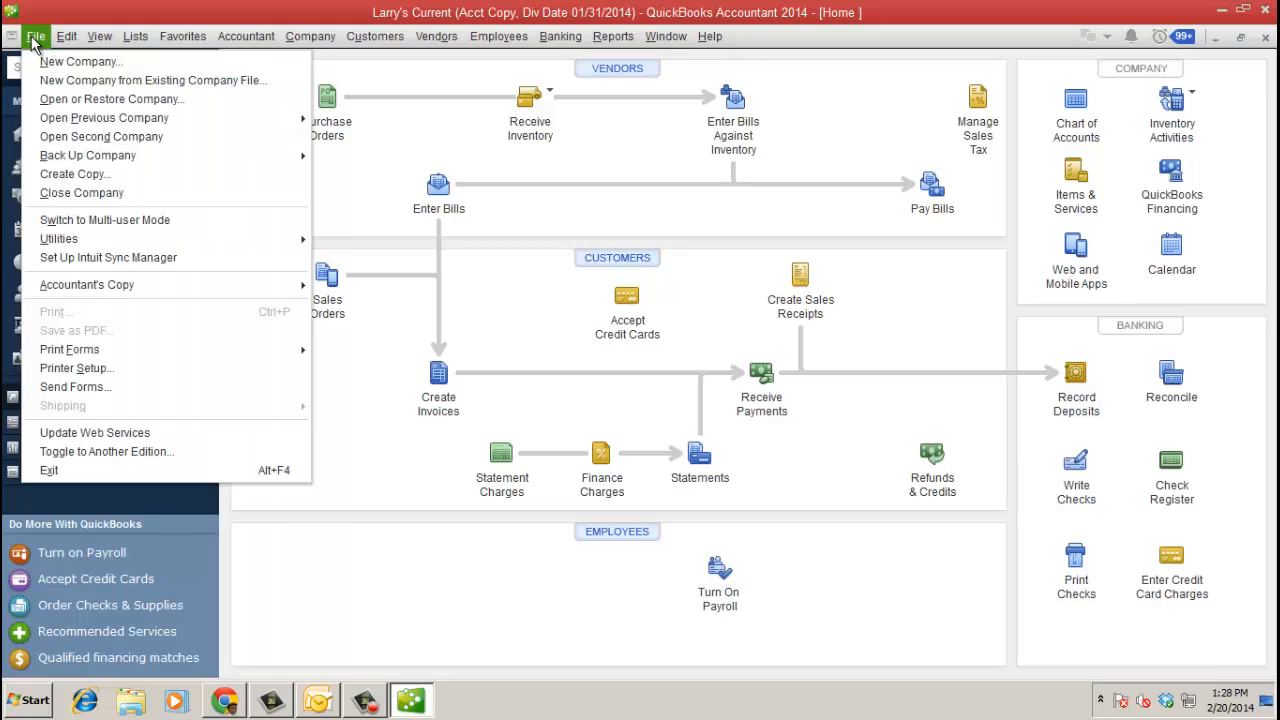
mouse_move(155, 292)
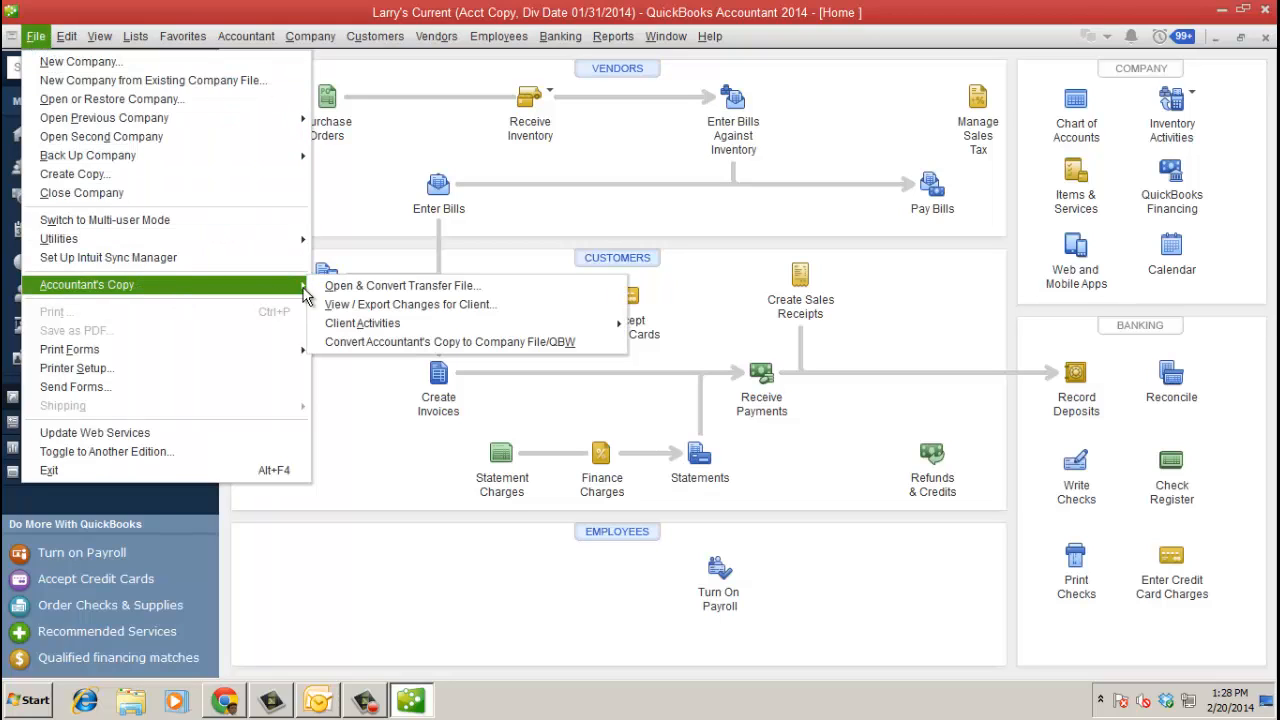
click(437, 305)
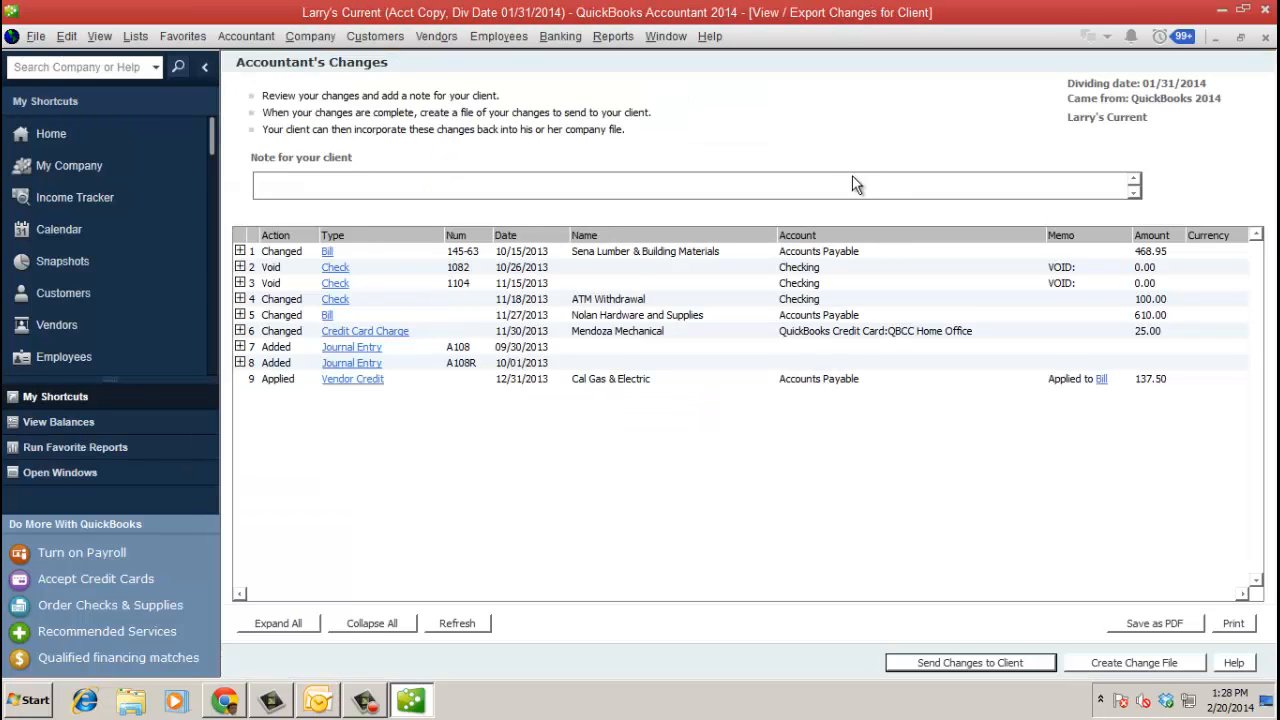
- Write a client note saying to look out for an email about how to import the change file
click(481, 187)
text(n)
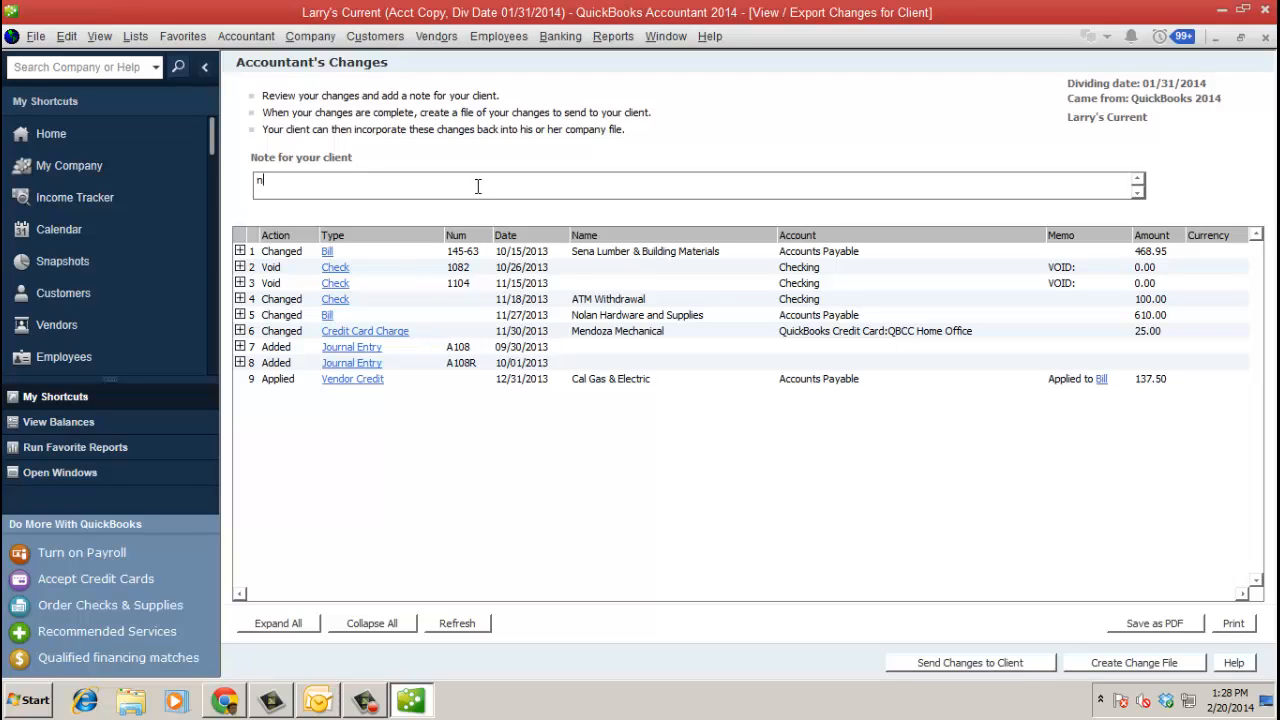
text(ote)
key(BackSpace)
key(BackSpace)
key(BackSpace)
key(BackSpace)
text(Rae, look out for email about how to )
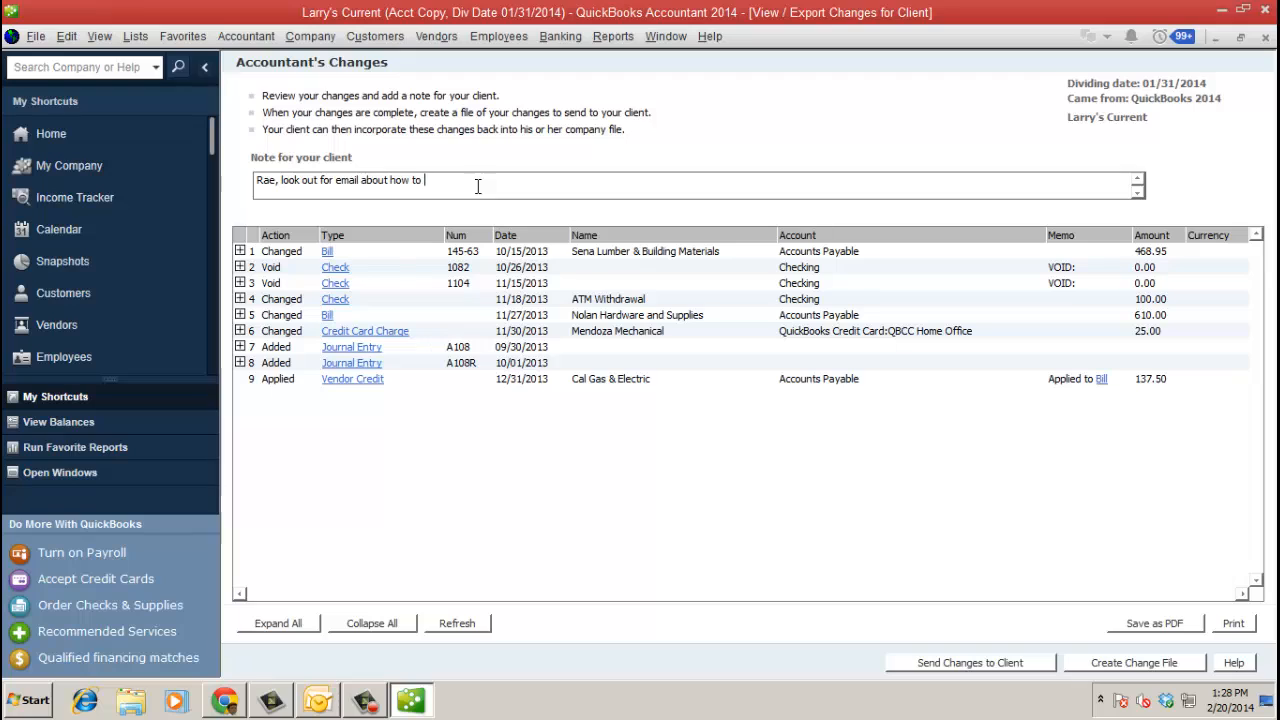
text(import change file)
- Send the changes to the client with the accountant's name entered, and acknowledge the successful upload
click(965, 665)
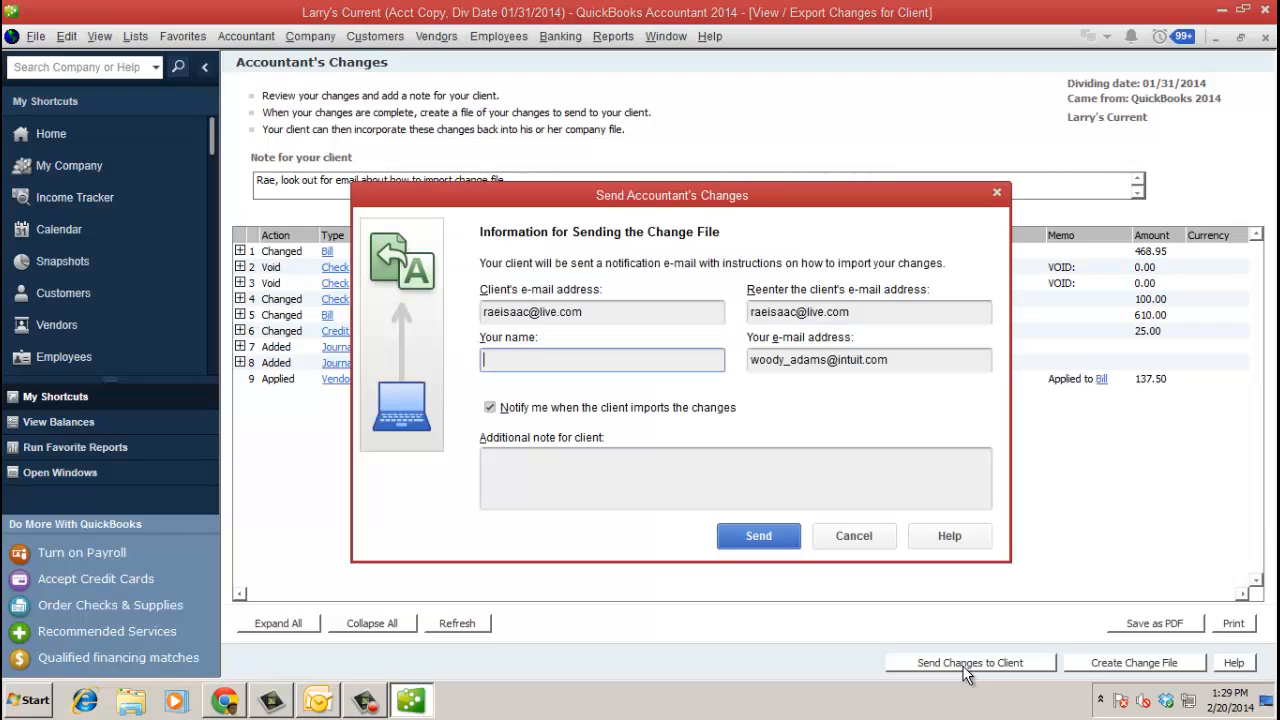
click(690, 365)
text(Woody)
click(666, 465)
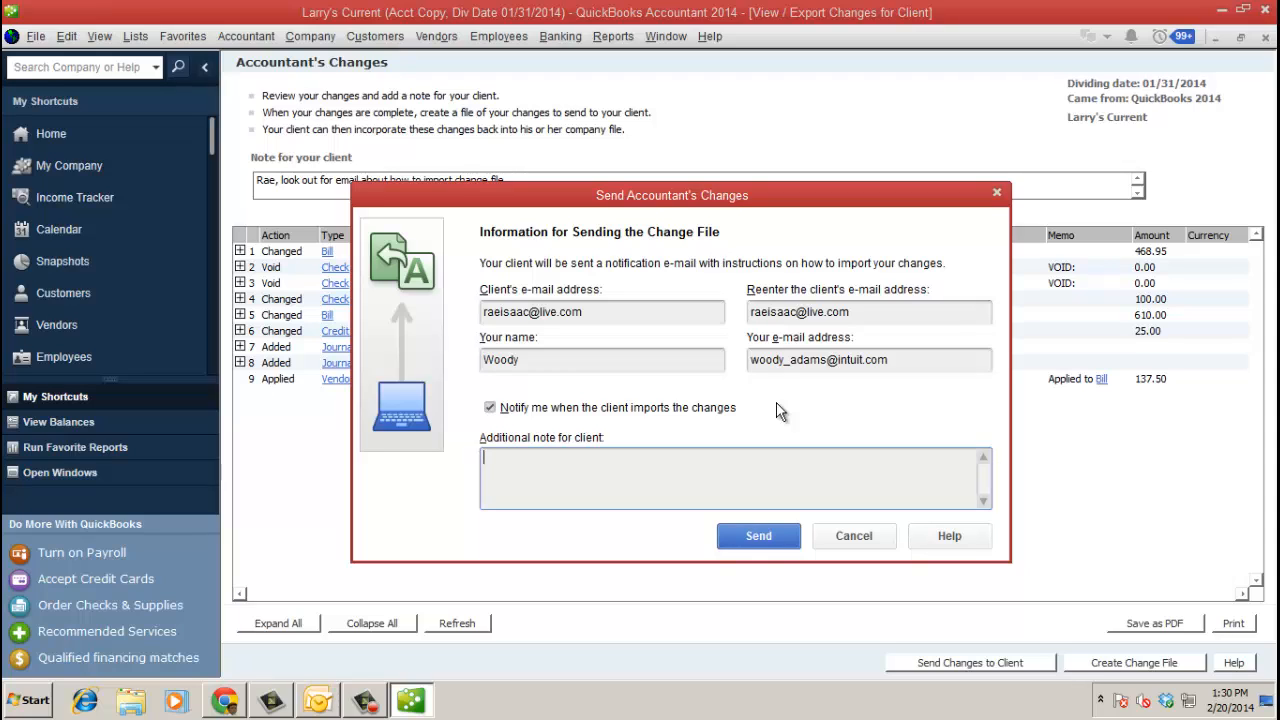
click(762, 540)
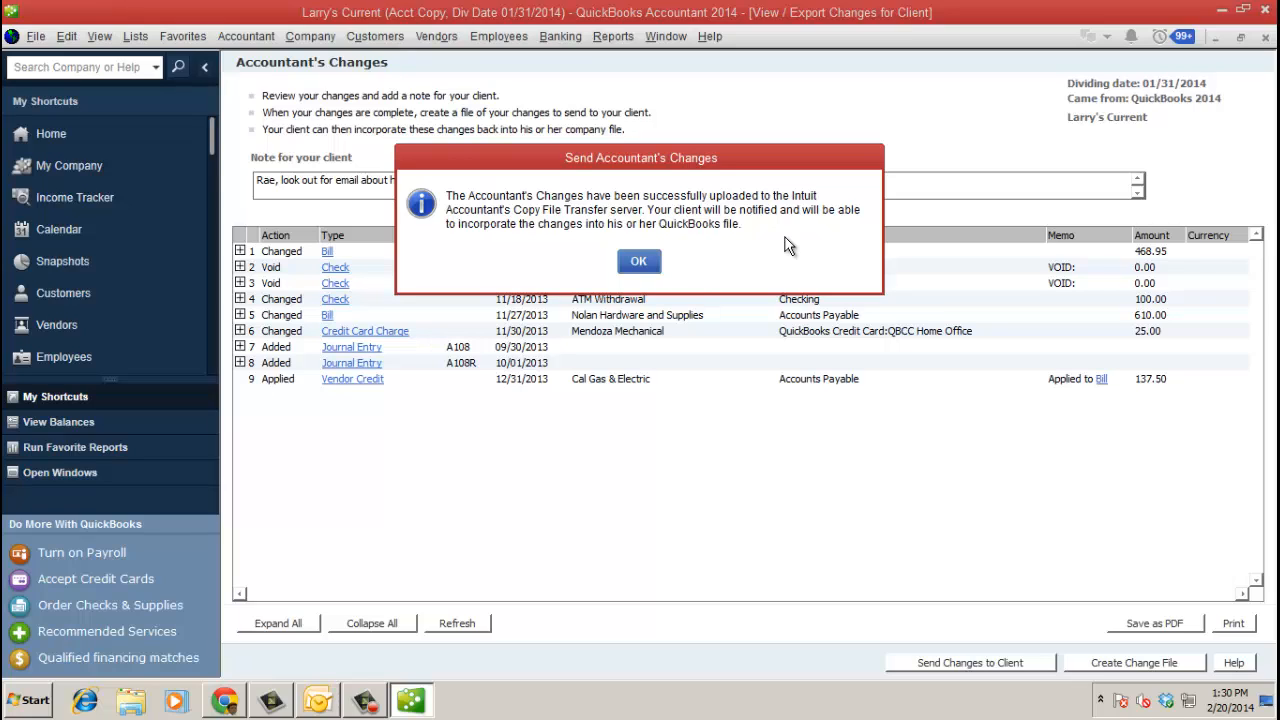
click(641, 260)
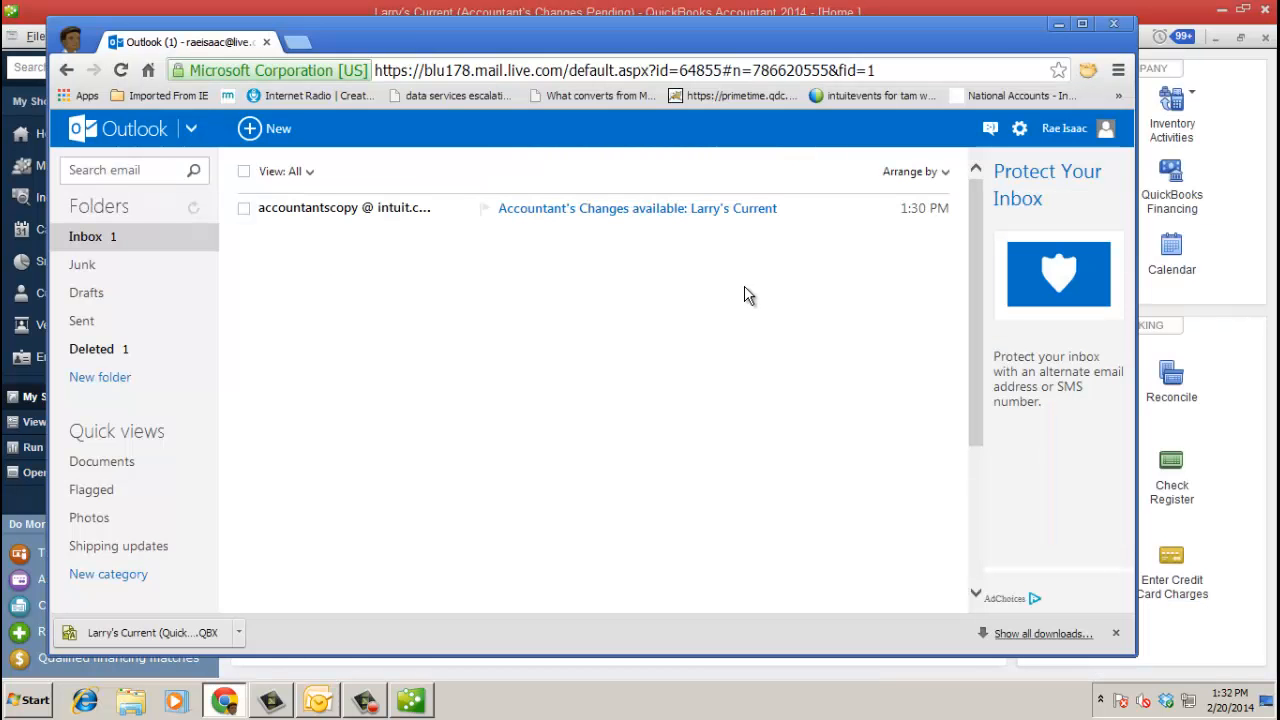
- Read the import steps in the 'Accountant's Changes available' email, then close Chrome
click(605, 210)
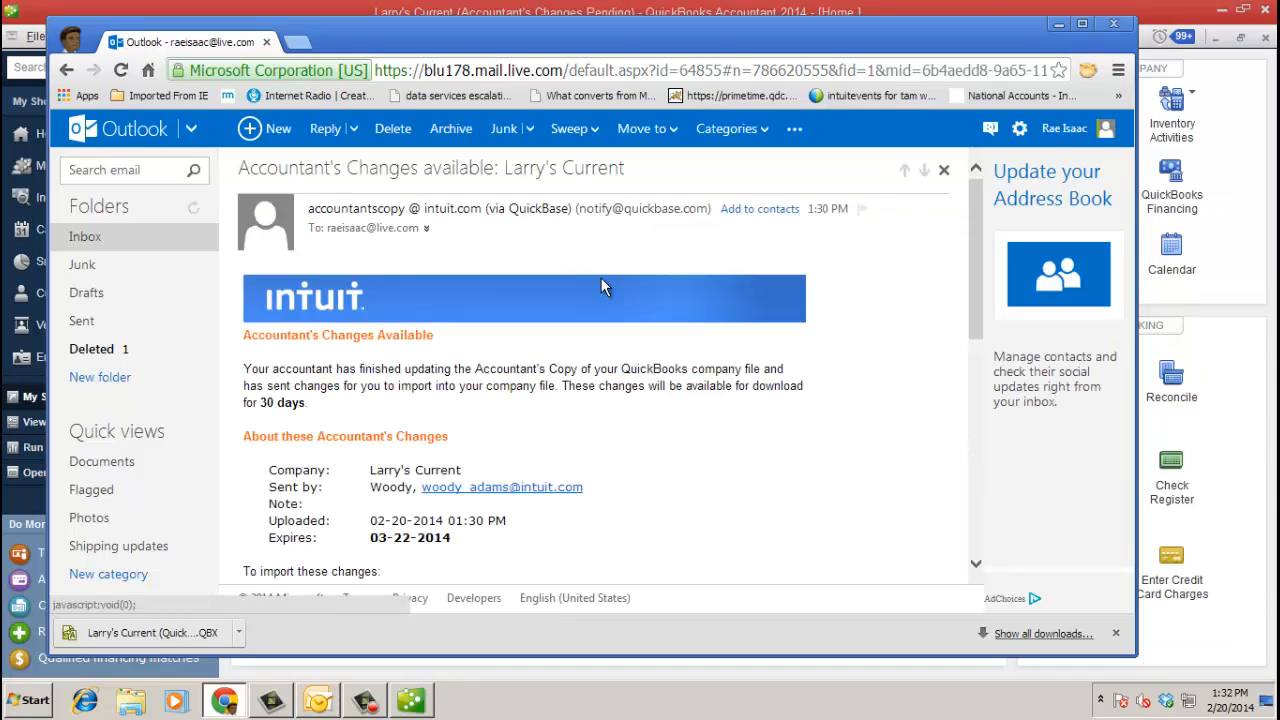
scroll(680, 429, down, 1)
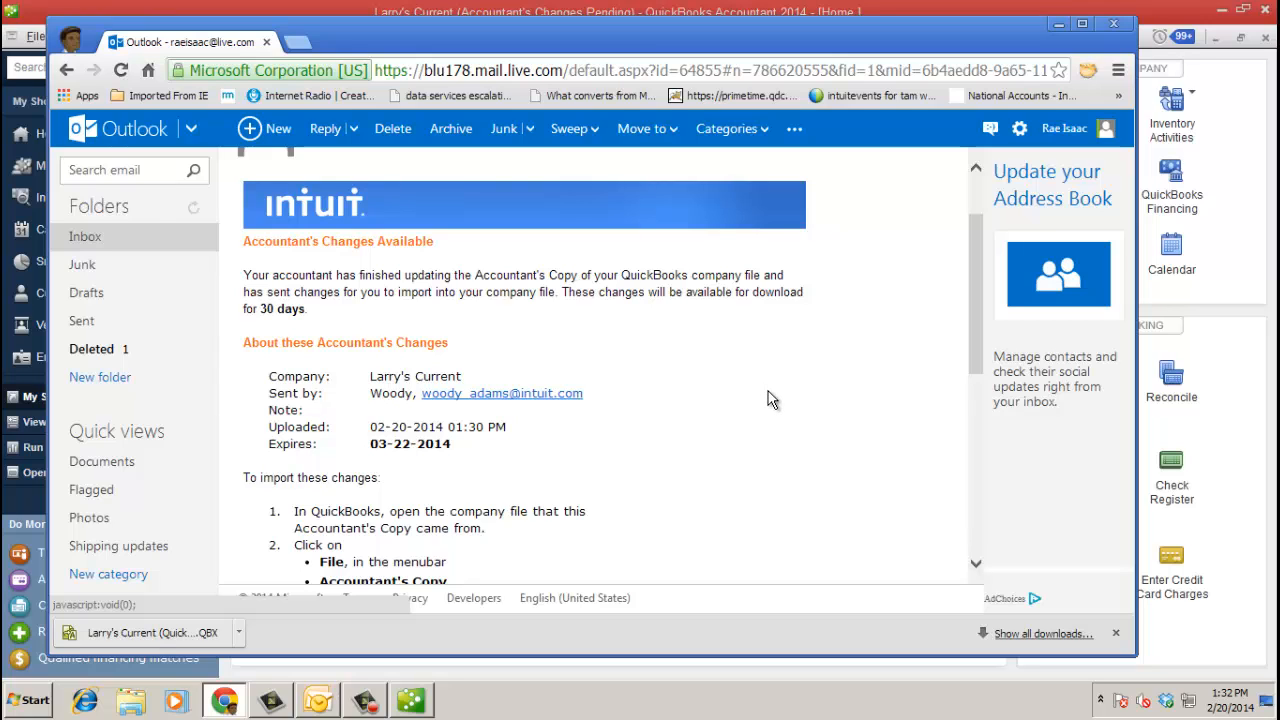
scroll(769, 399, down, 2)
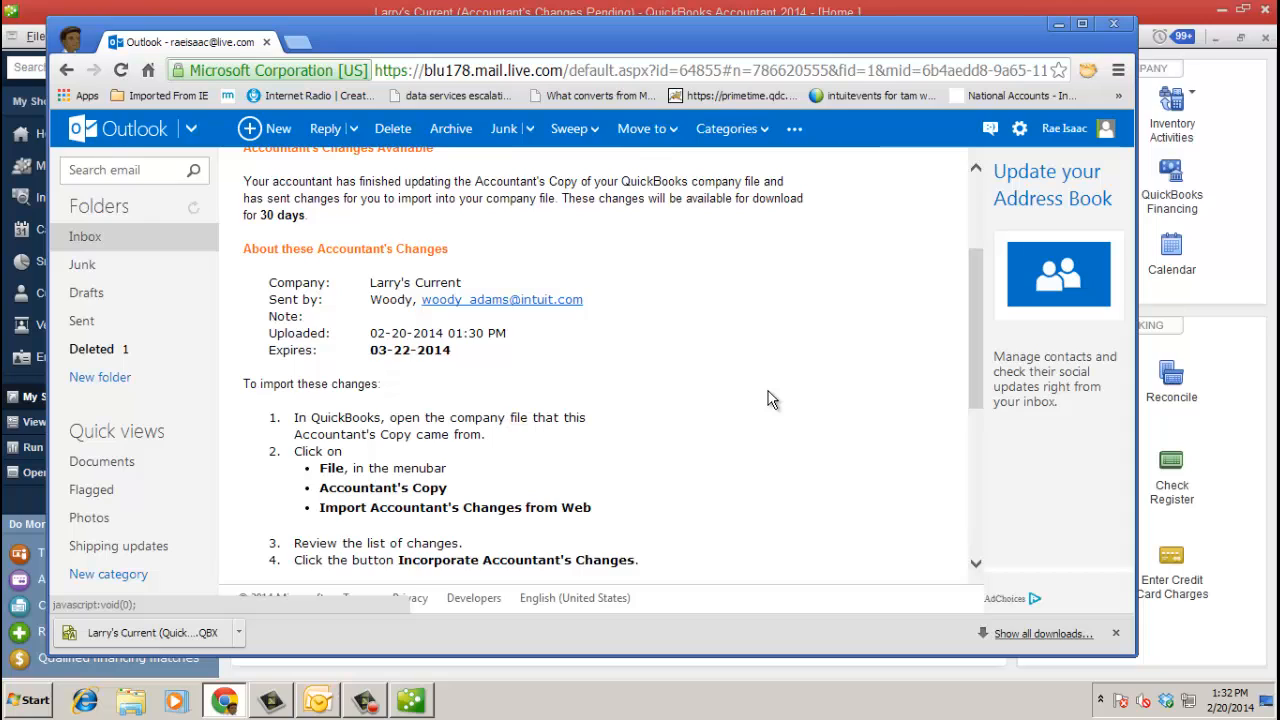
scroll(771, 400, down, 2)
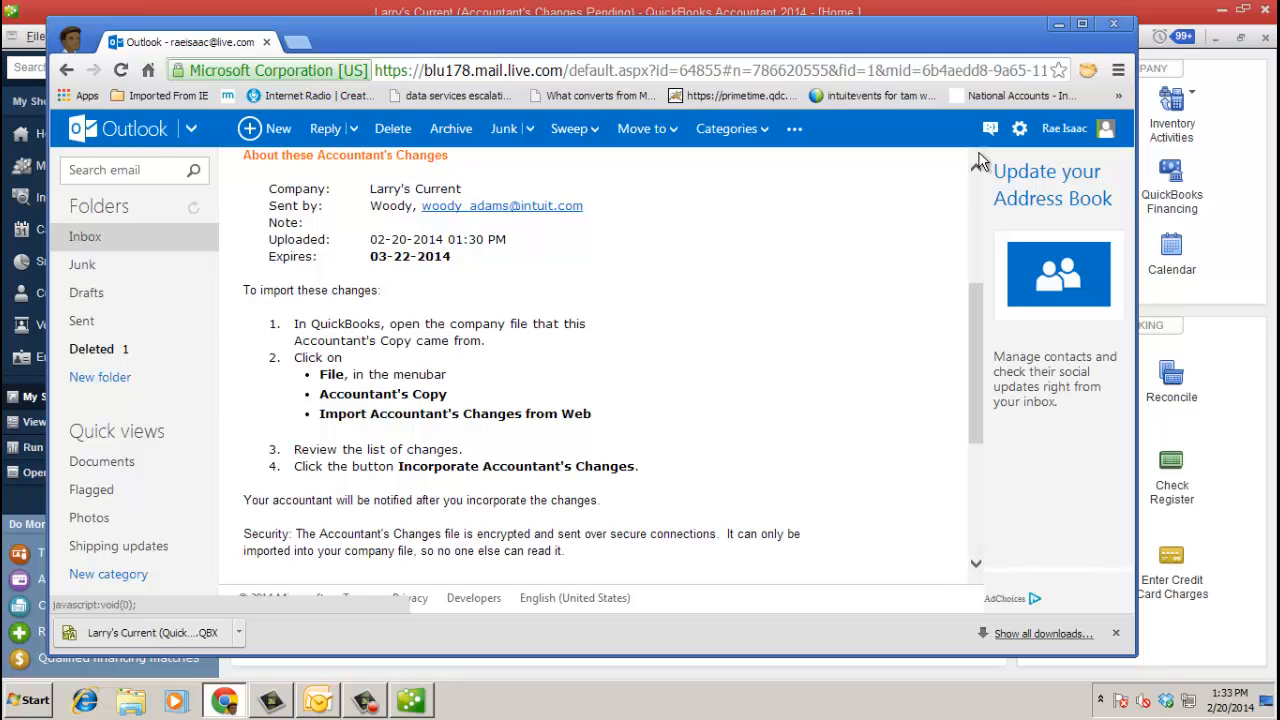
click(1058, 23)
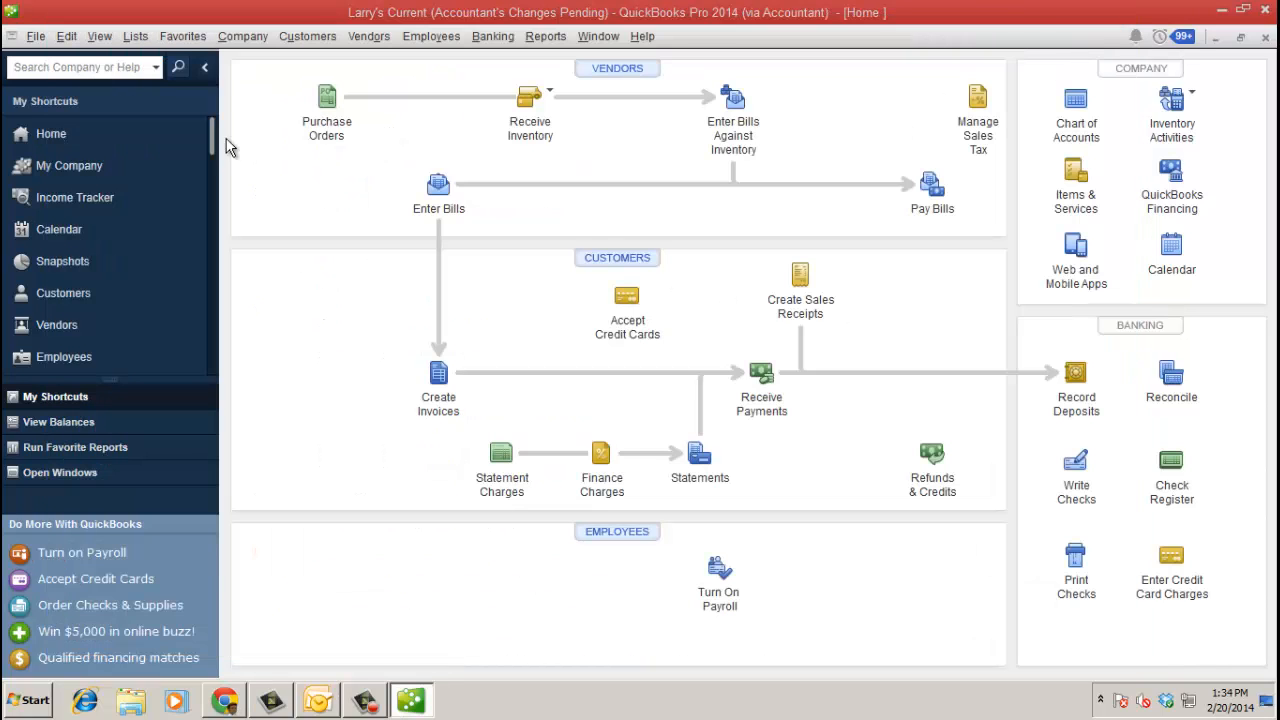
- Import the accountant's changes from the web and expand, then collapse, the Sena Lumber bill's details
click(35, 36)
mouse_move(134, 292)
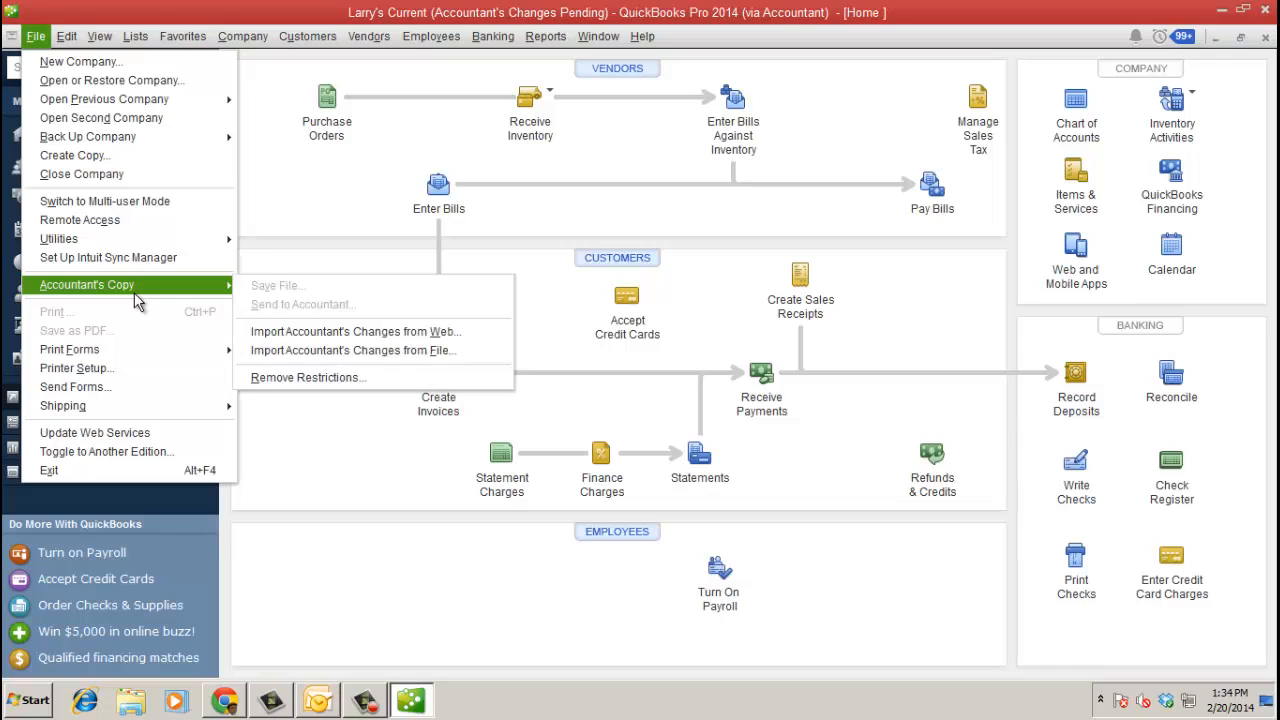
click(407, 336)
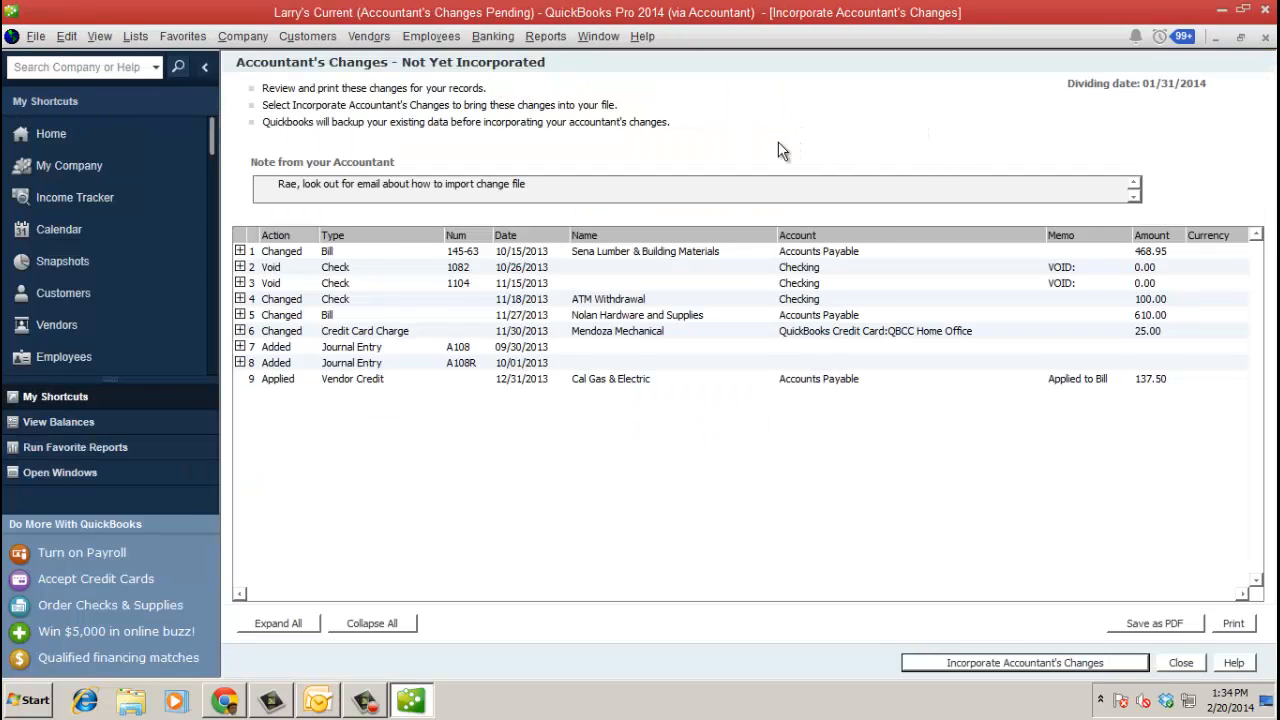
click(240, 251)
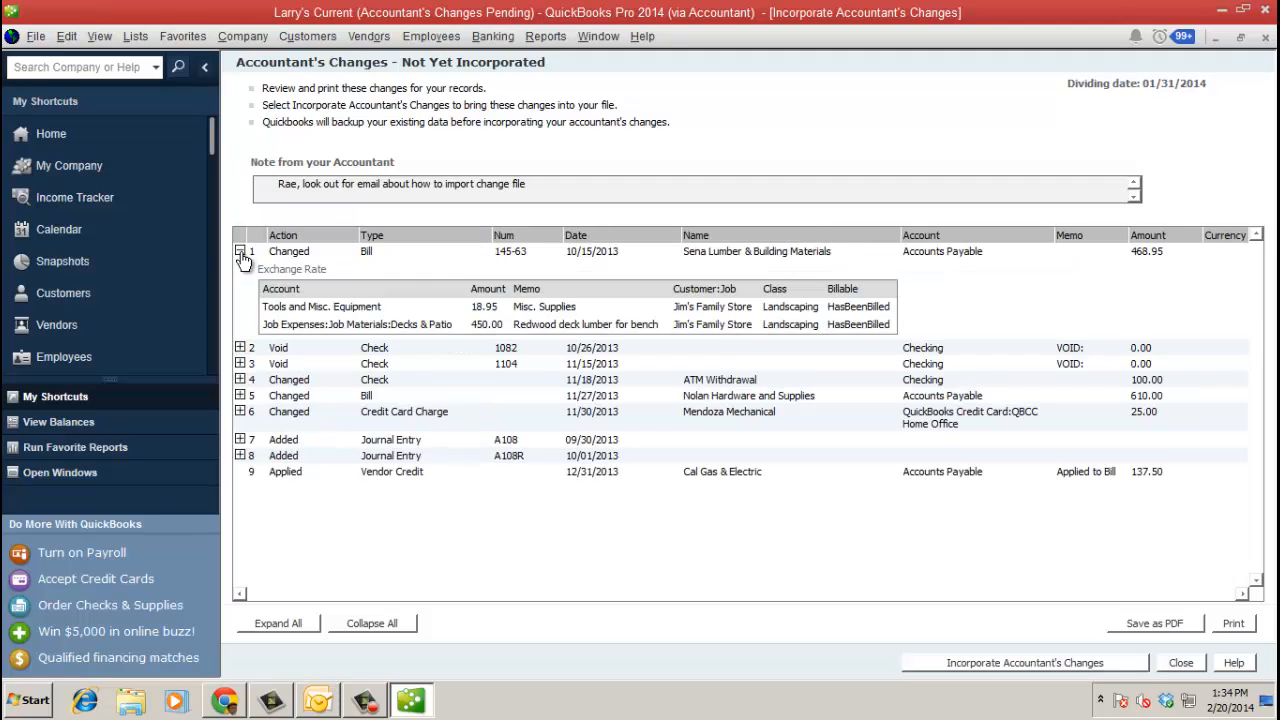
click(240, 252)
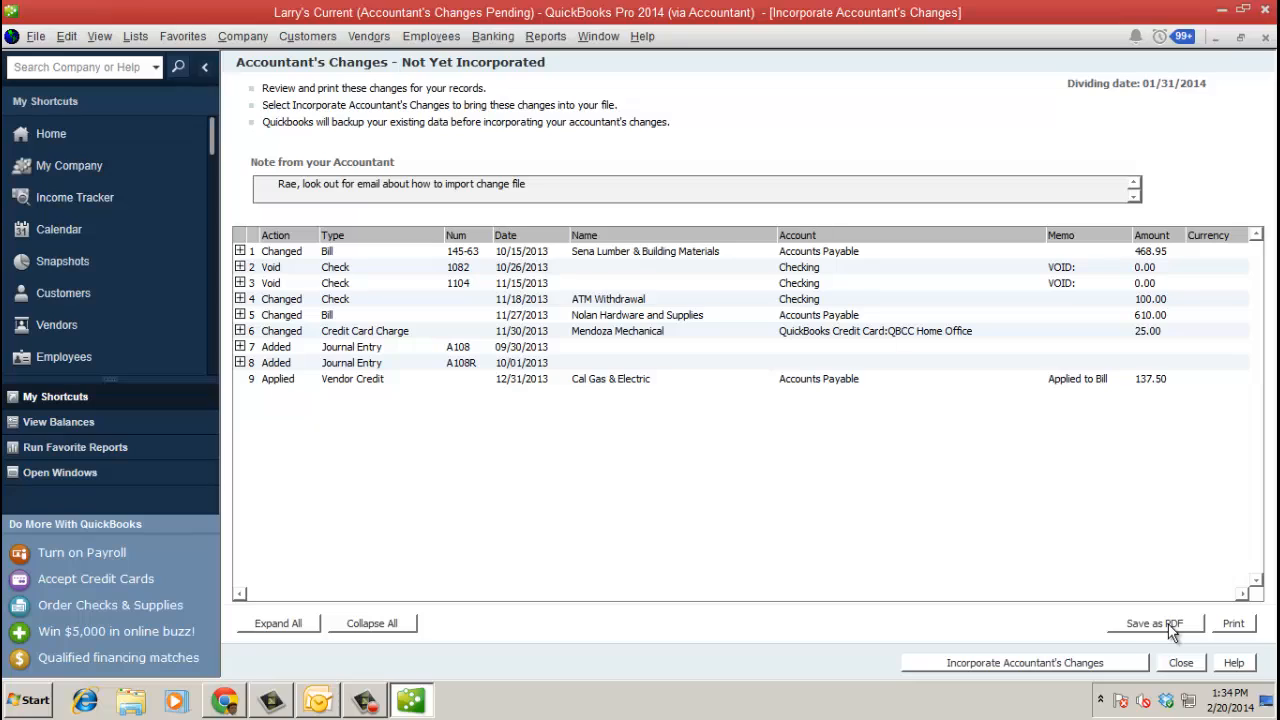
- Start incorporating the changes, backing up the company file under the suggested name on the local drive
click(1000, 664)
click(600, 235)
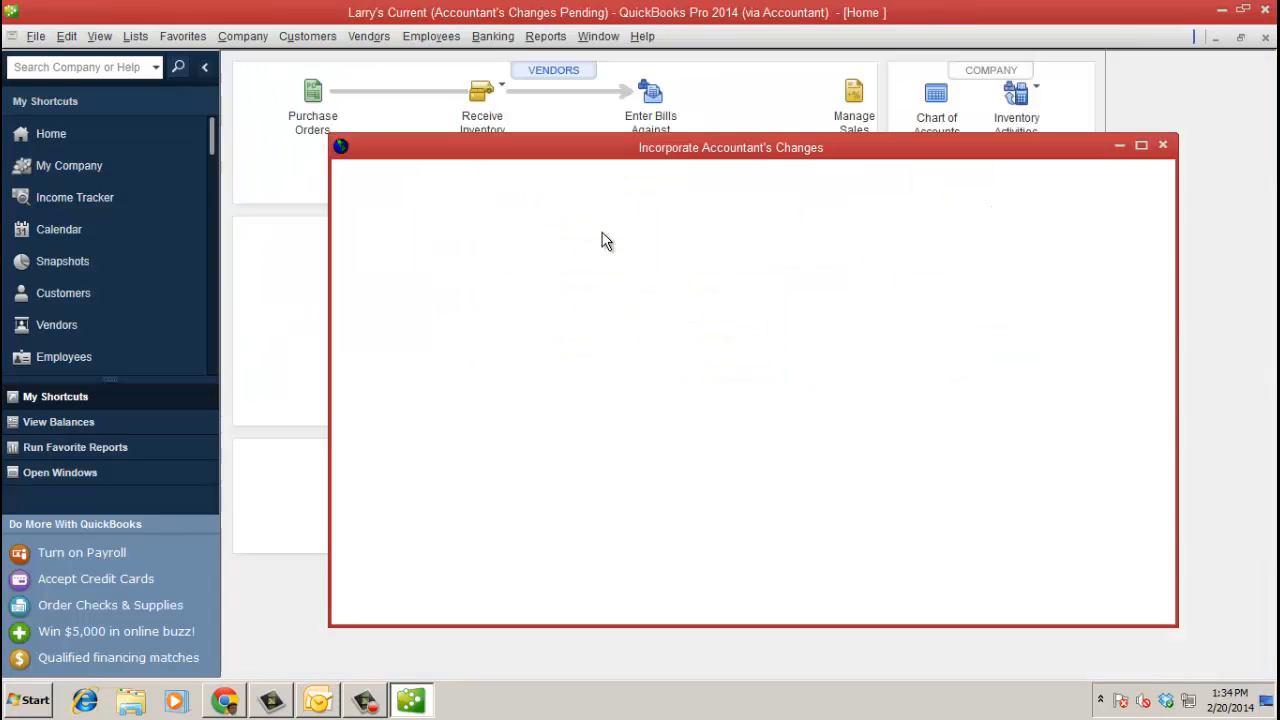
click(597, 234)
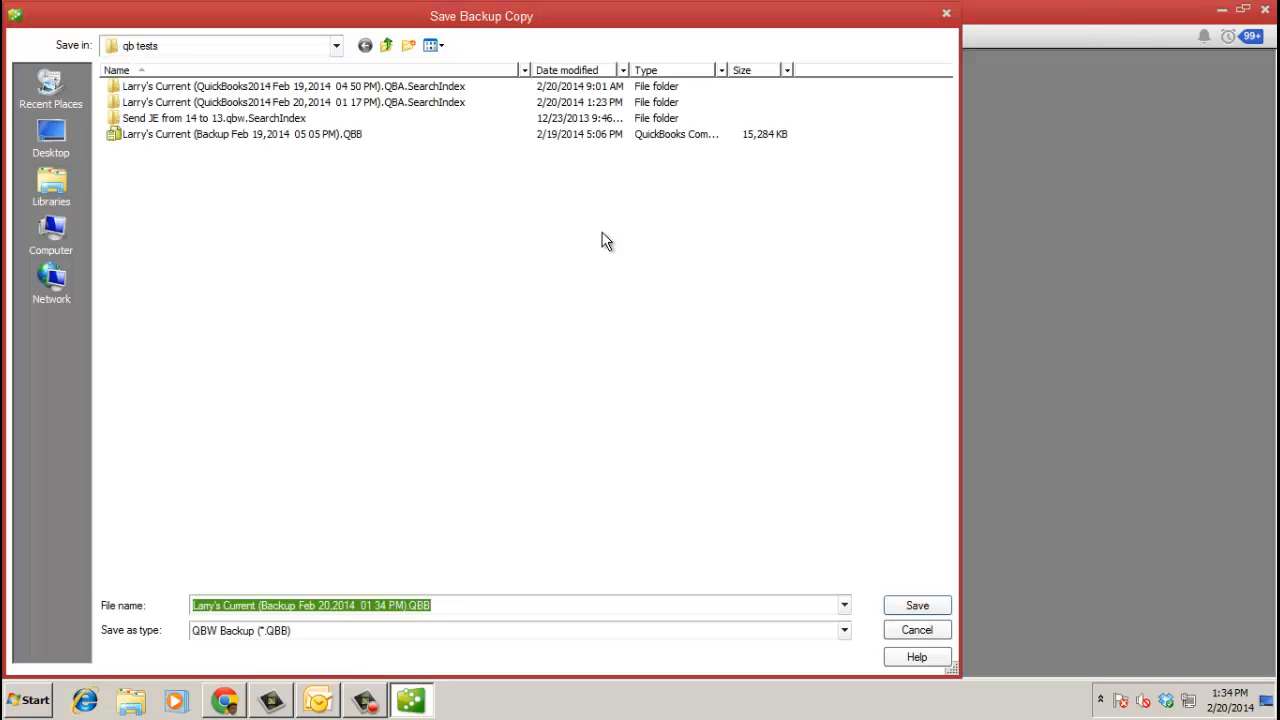
click(918, 606)
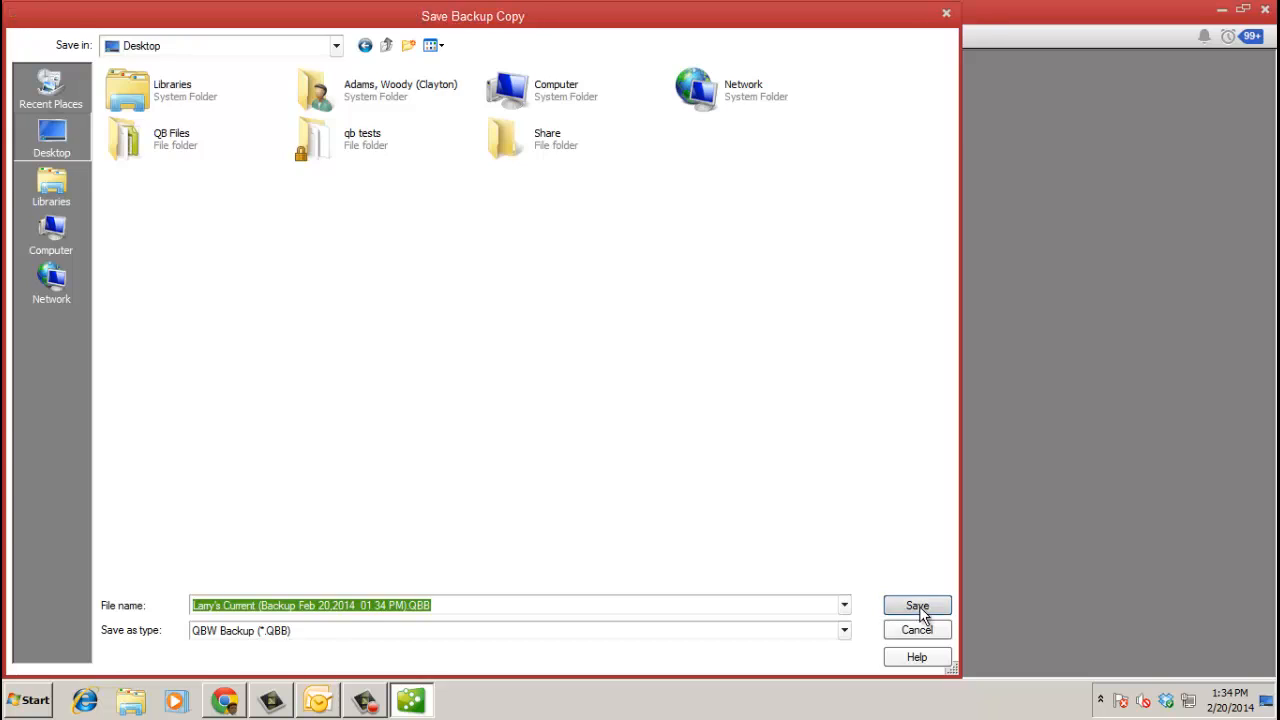
click(700, 290)
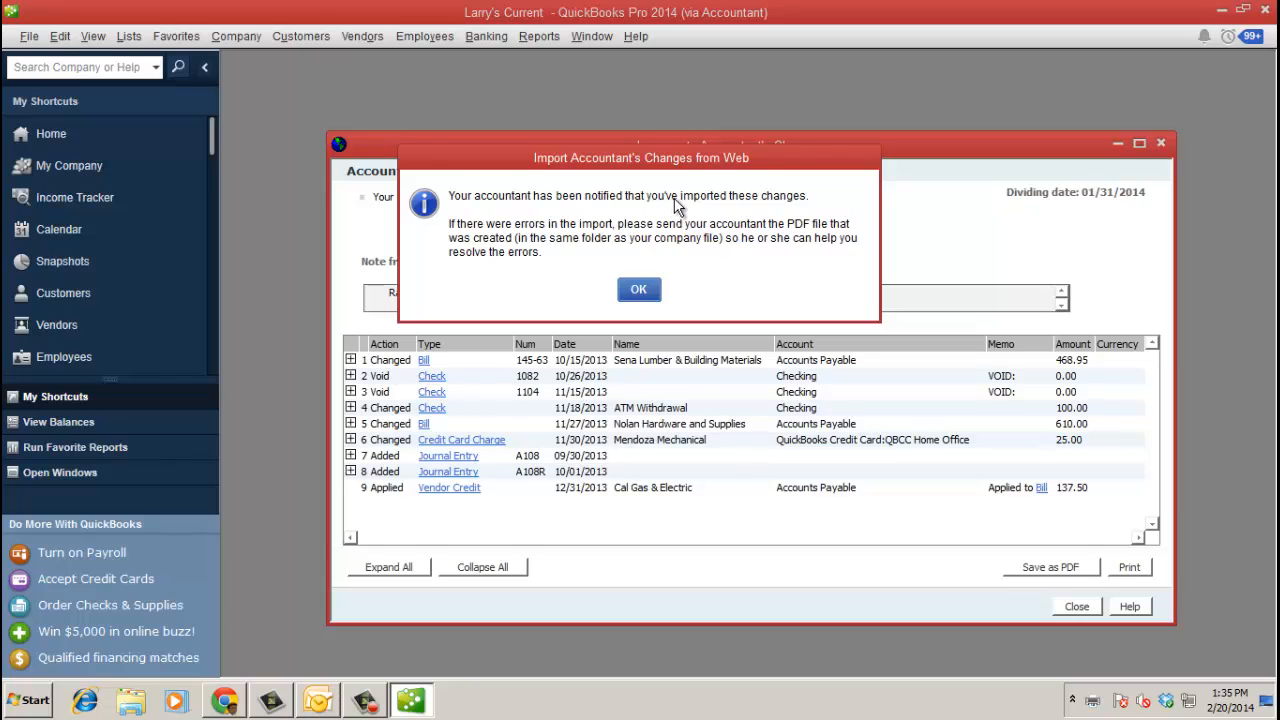
- Acknowledge the finished import, close the incorporated changes list, and skip setting a closing date
click(640, 290)
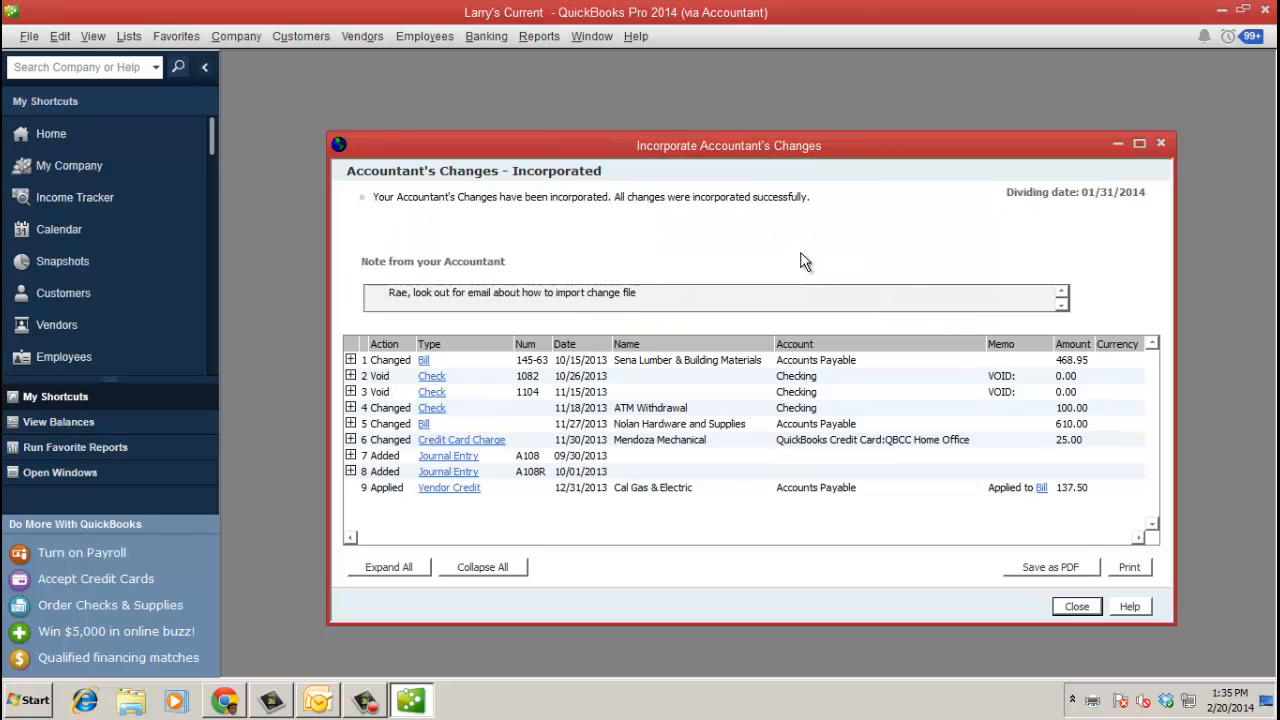
click(1077, 606)
click(660, 280)
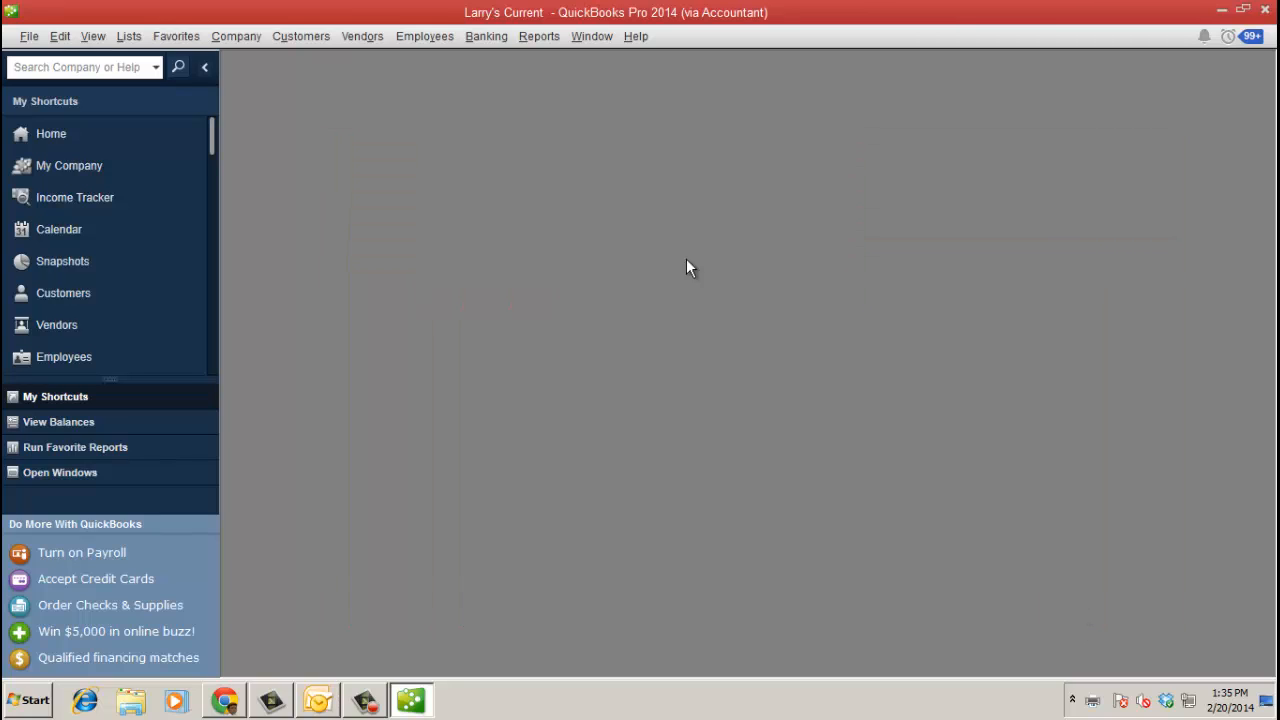